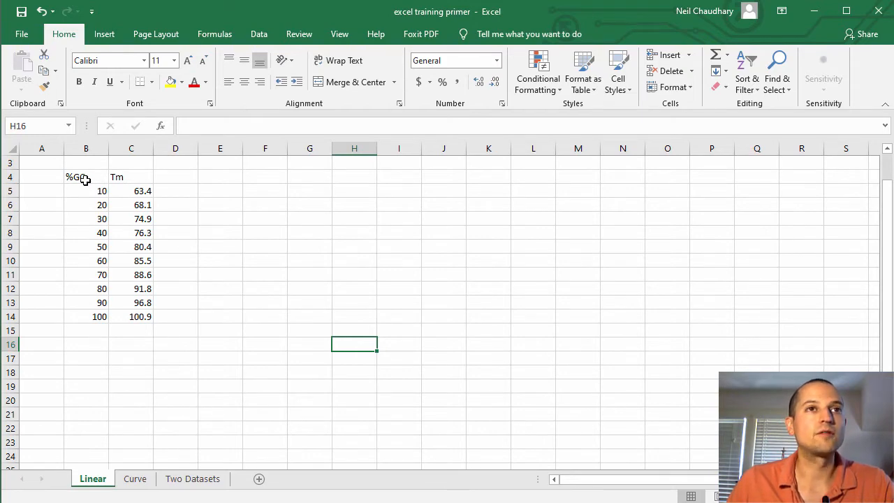
Insert a markers-only scatter chart from the %GC and Tm data in B4:C14
{"action": "left_click_drag", "start_coordinate": [87, 180], "coordinate": [142, 316]}
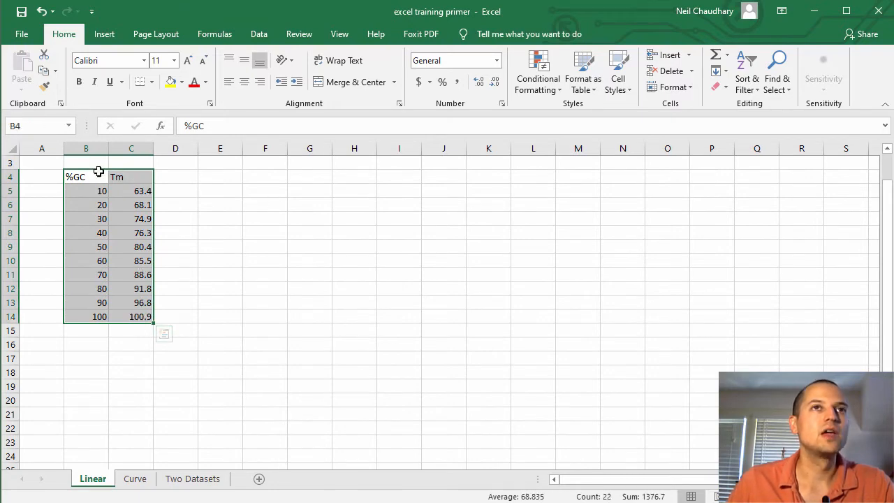
{"action": "left_click", "coordinate": [105, 35]}
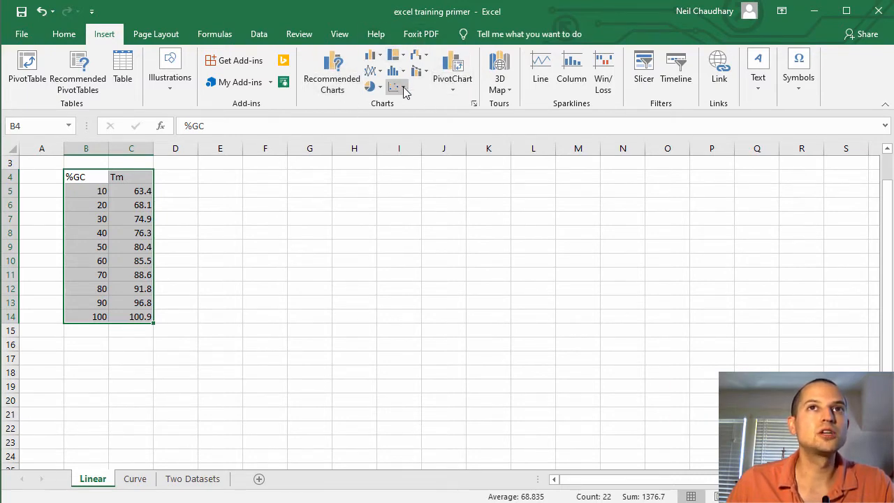
{"action": "left_click", "coordinate": [378, 87]}
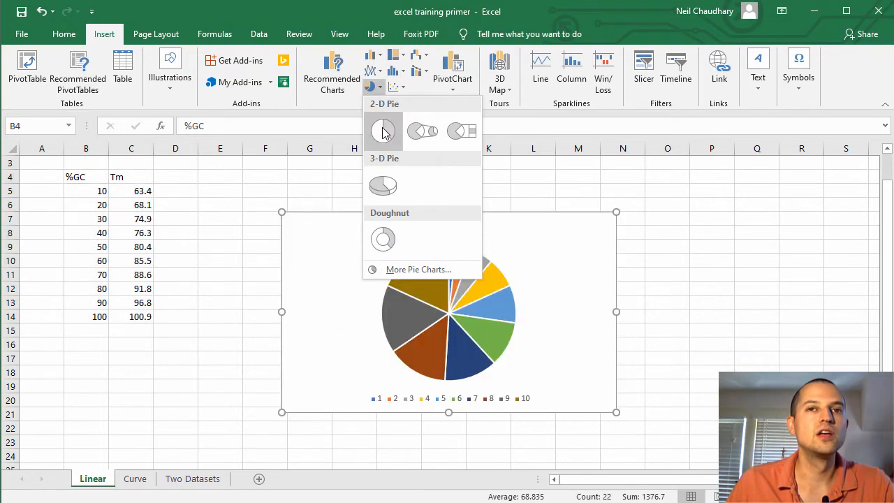
{"action": "left_click", "coordinate": [394, 71]}
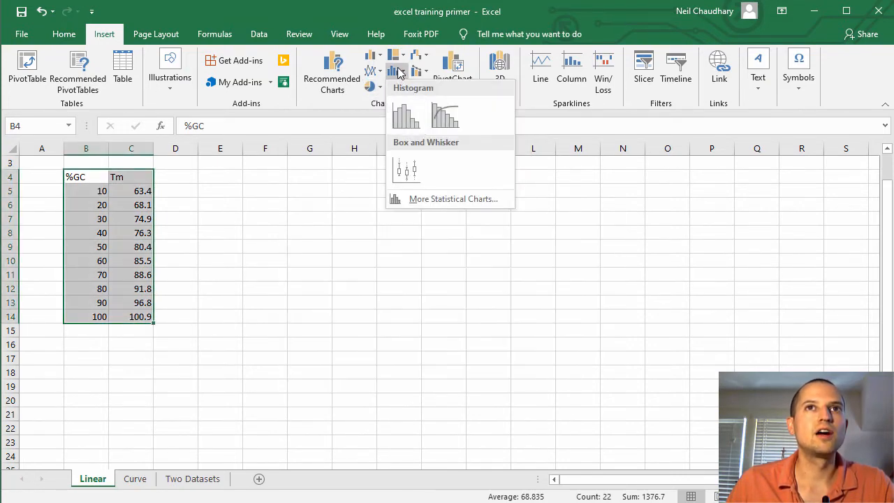
{"action": "left_click", "coordinate": [396, 71]}
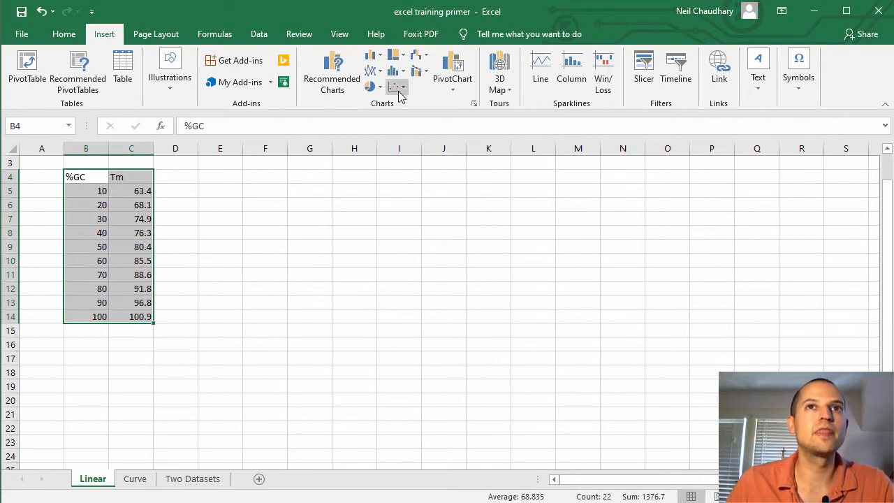
{"action": "left_click", "coordinate": [402, 87]}
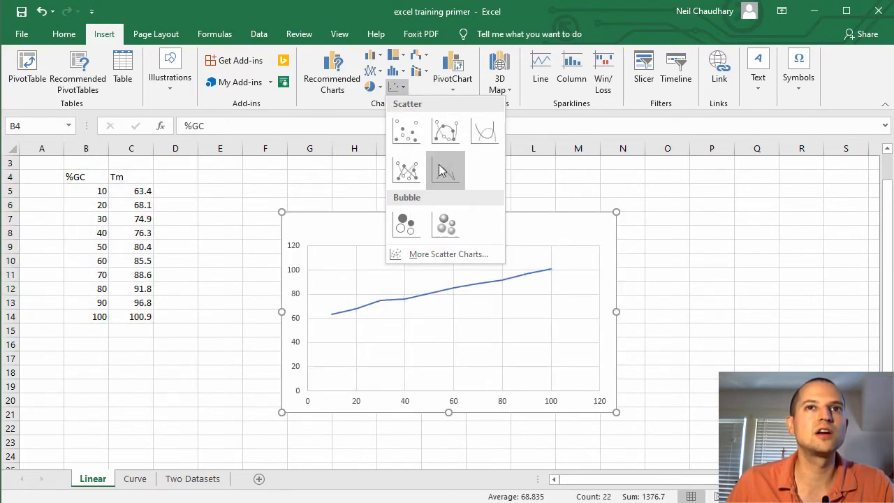
{"action": "left_click", "coordinate": [407, 131]}
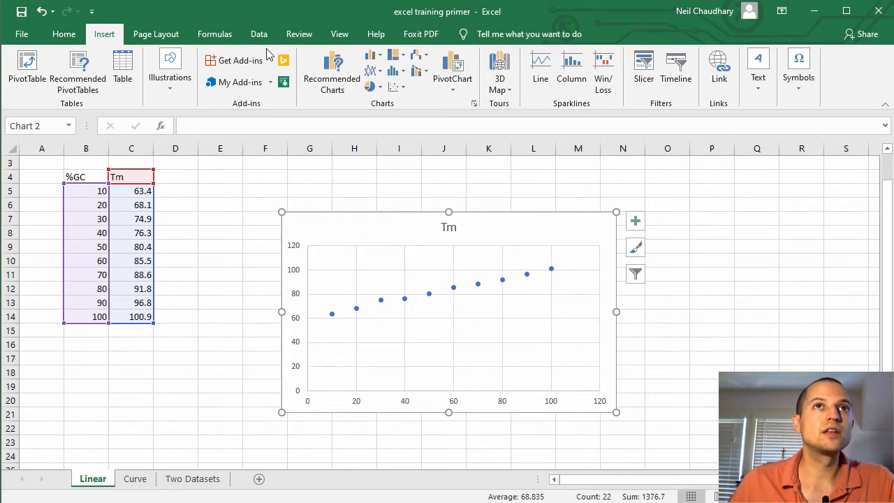
Apply quick Layout 9 to the scatter chart to add axis titles and a trendline with its equation
{"action": "left_click", "coordinate": [316, 224]}
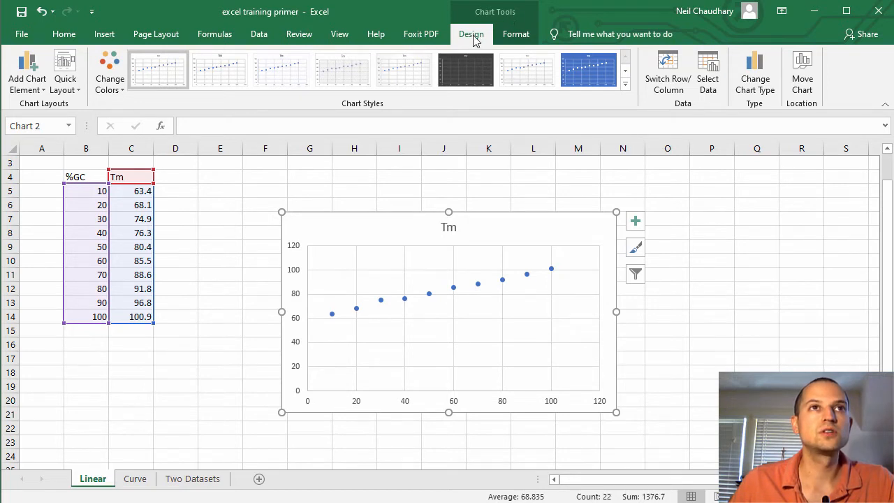
{"action": "left_click", "coordinate": [69, 91]}
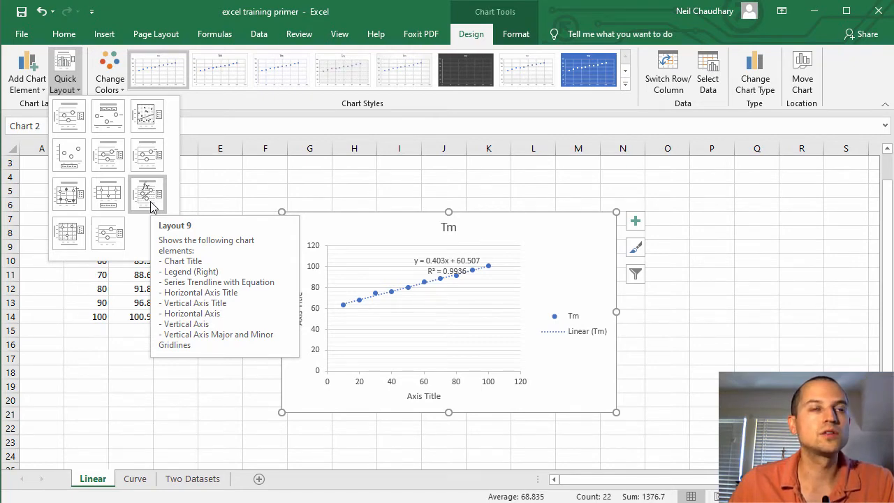
{"action": "left_click", "coordinate": [150, 199]}
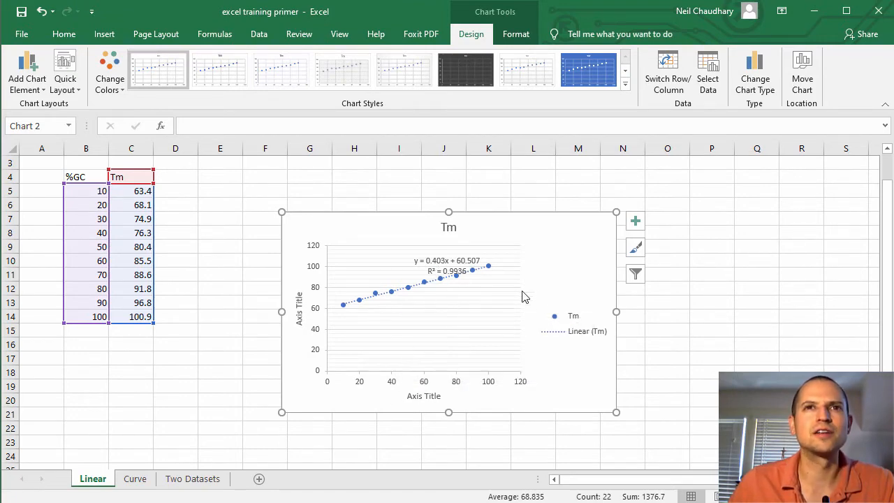
Delete the legend and the chart title from the scatter chart
{"action": "left_click", "coordinate": [568, 316]}
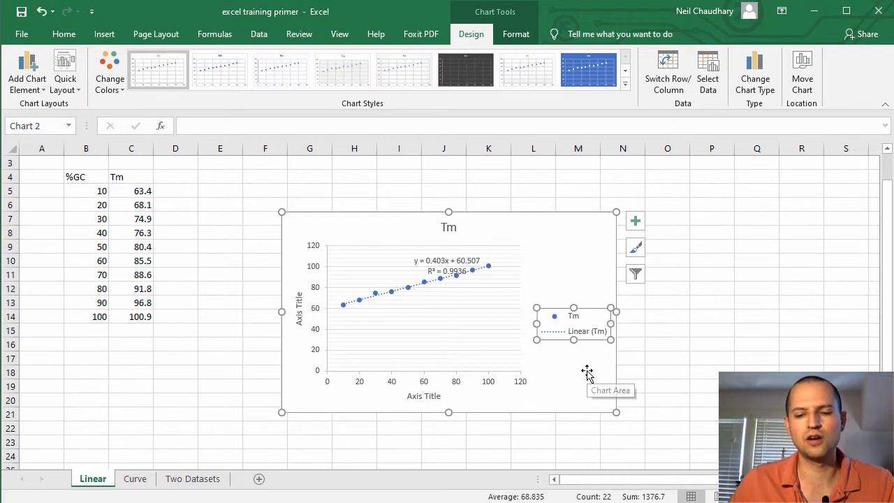
{"action": "key", "text": "Delete"}
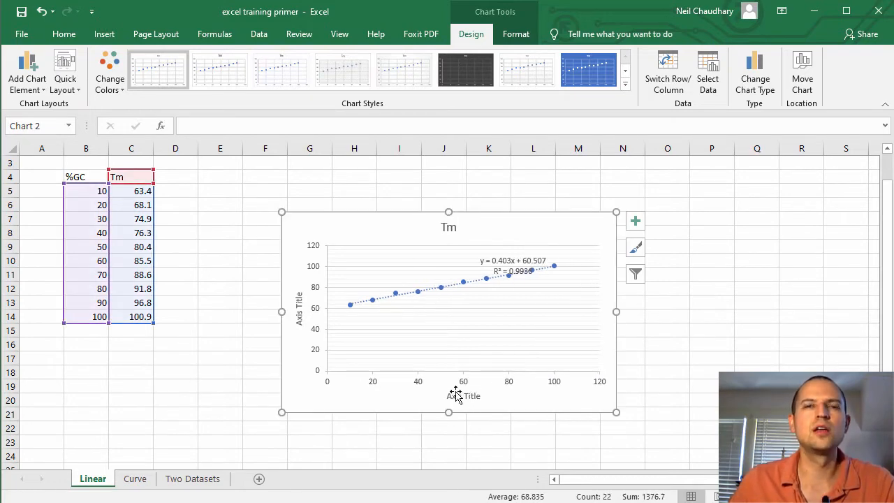
{"action": "left_click", "coordinate": [449, 226]}
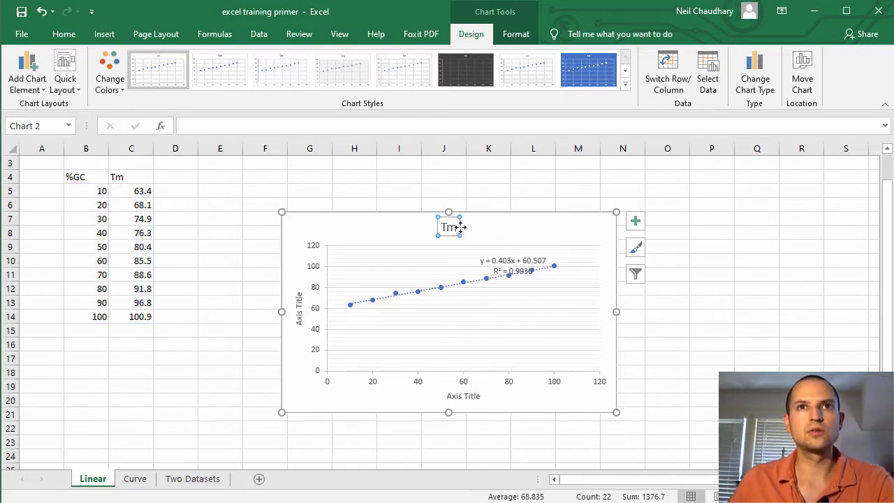
{"action": "key", "text": "Delete"}
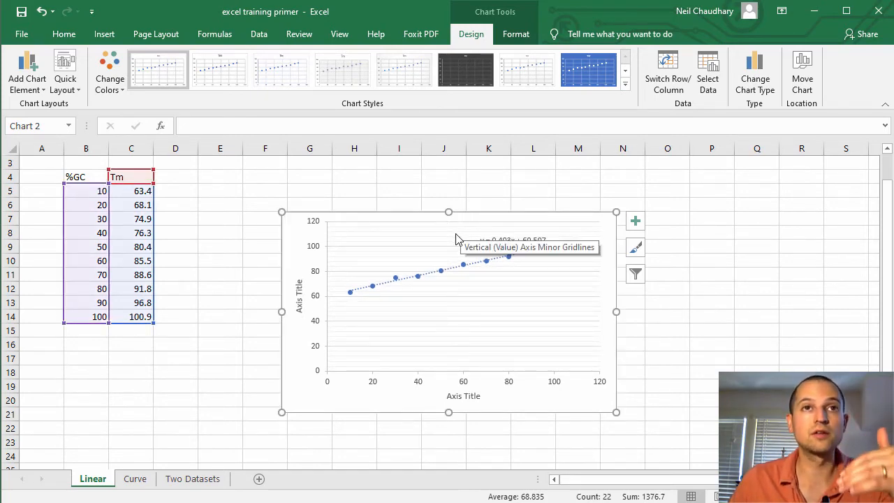
Move the trendline equation label into the empty area below the line and enlarge its text
{"action": "left_click_drag", "start_coordinate": [497, 244], "coordinate": [498, 308]}
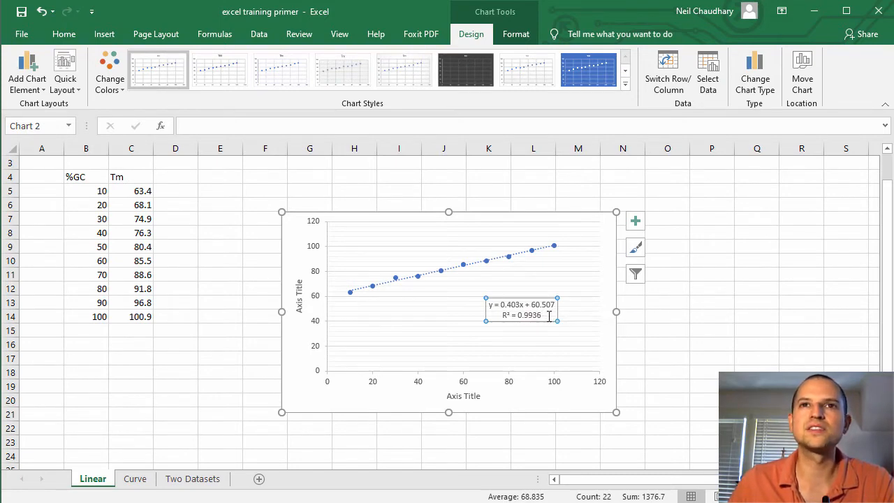
{"action": "left_click_drag", "start_coordinate": [555, 315], "coordinate": [483, 300]}
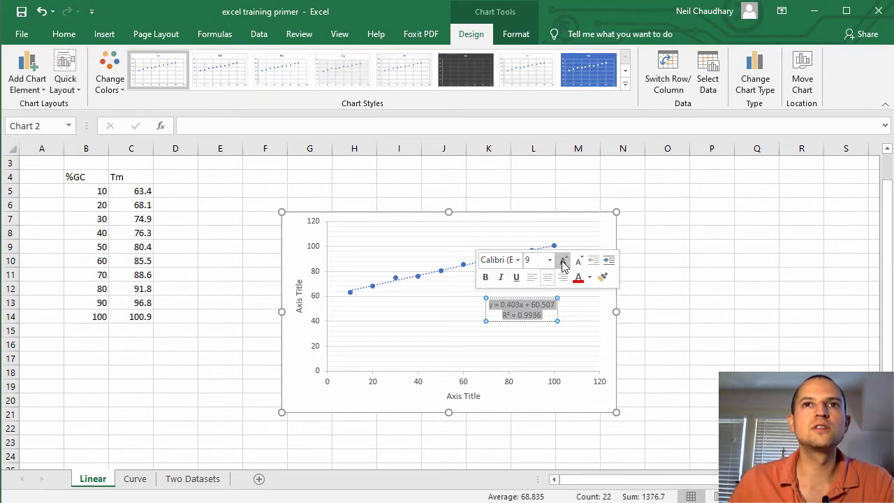
{"action": "left_click", "coordinate": [563, 260]}
{"action": "left_click", "coordinate": [563, 260]}
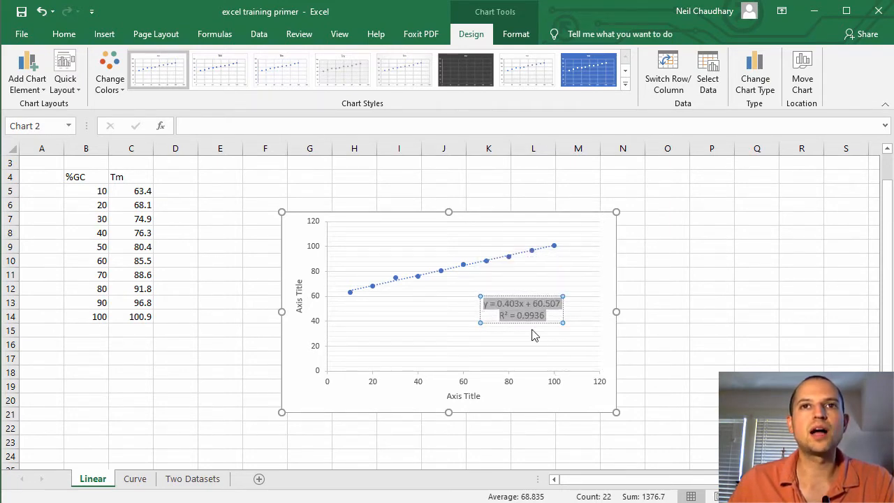
{"action": "left_click_drag", "start_coordinate": [551, 316], "coordinate": [484, 305]}
Give the trendline equation label an automatic black outline and an automatic fill
{"action": "left_click", "coordinate": [515, 296]}
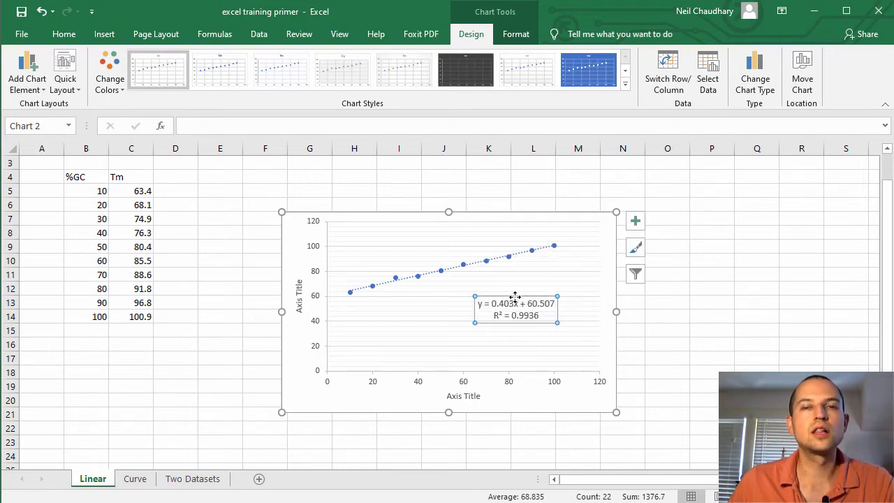
{"action": "right_click", "coordinate": [515, 299]}
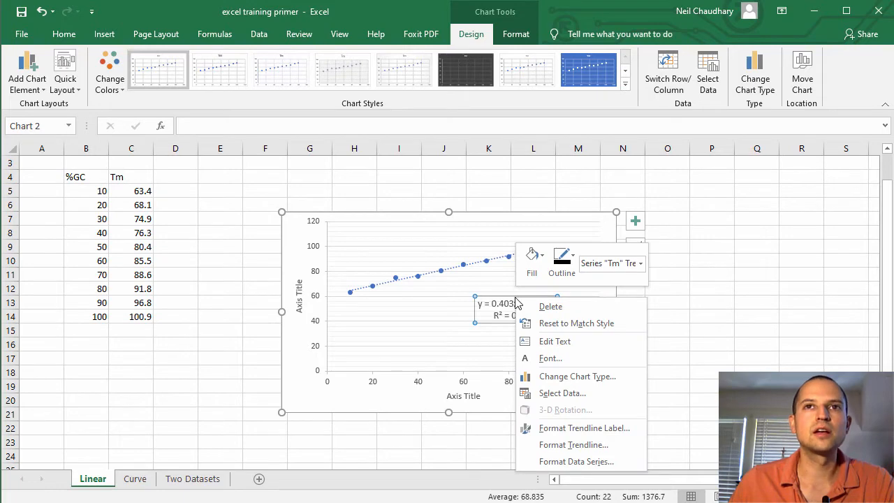
{"action": "left_click", "coordinate": [562, 260]}
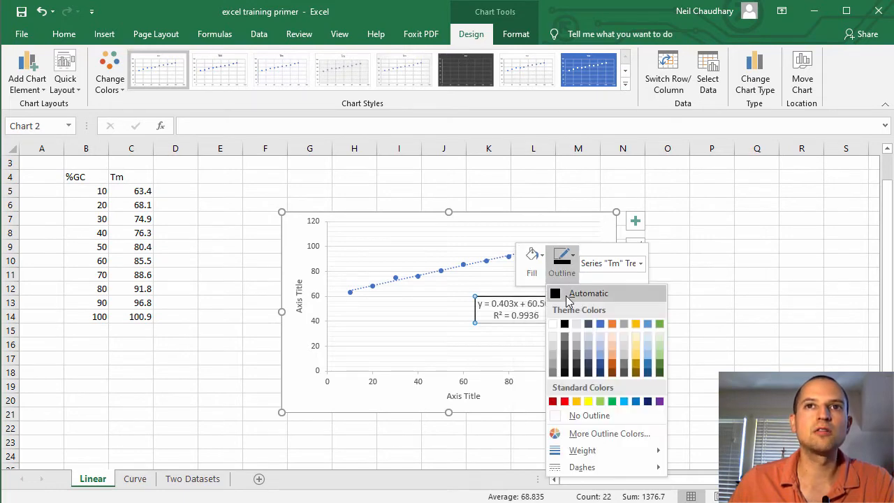
{"action": "left_click", "coordinate": [567, 299]}
{"action": "left_click", "coordinate": [541, 260]}
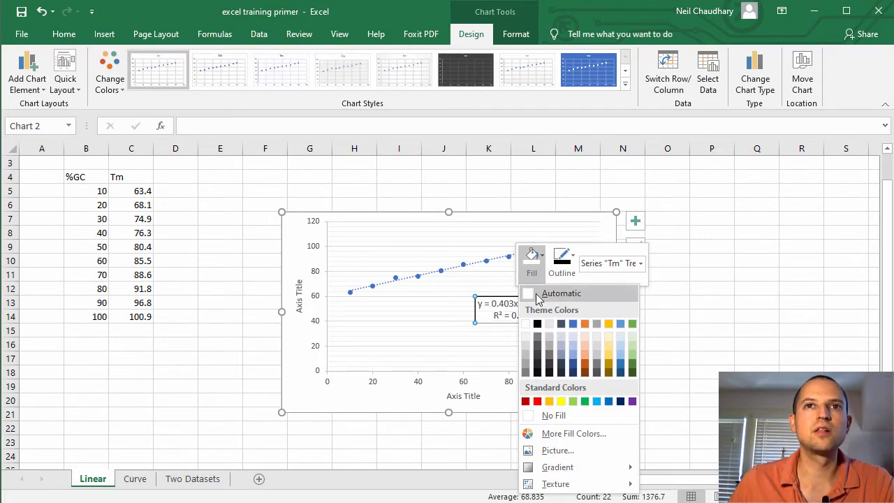
{"action": "left_click", "coordinate": [536, 295]}
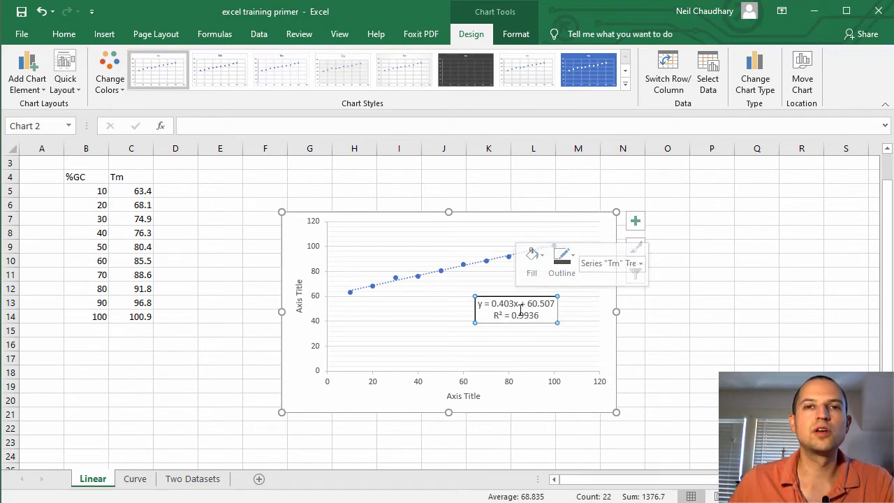
{"action": "left_click", "coordinate": [539, 347]}
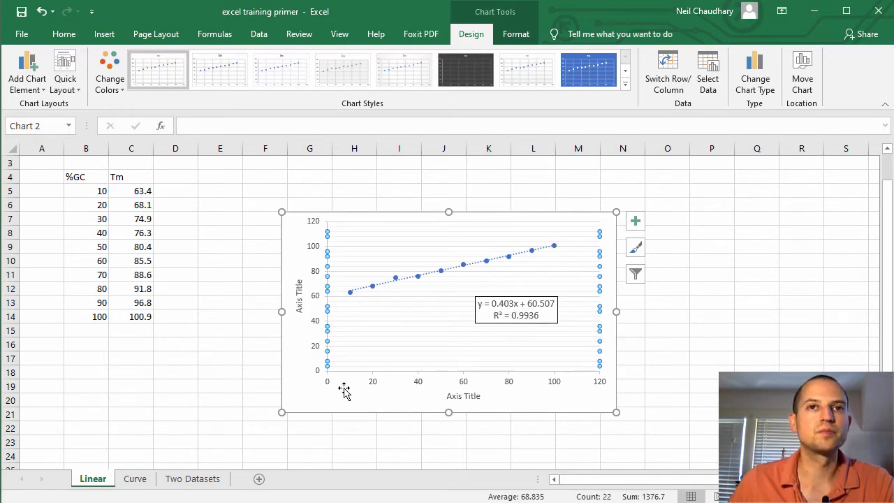
Set the horizontal axis title to "%GC"
{"action": "left_click", "coordinate": [464, 396]}
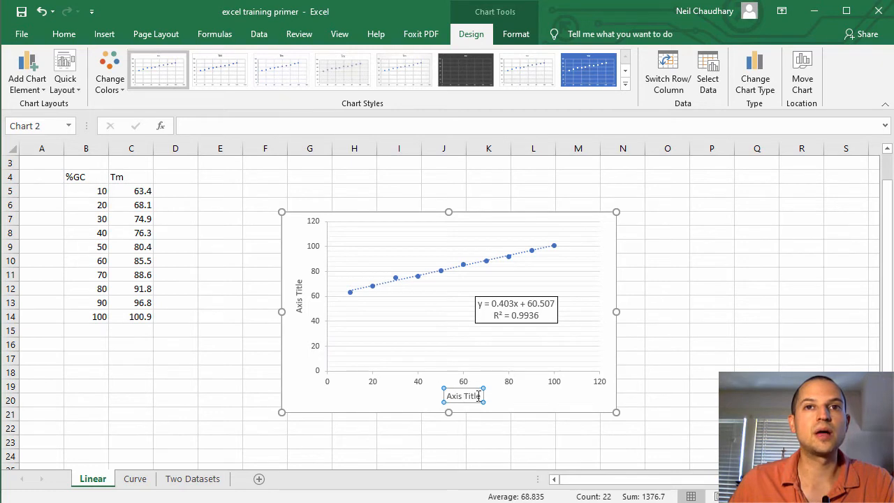
{"action": "triple_click", "coordinate": [479, 396]}
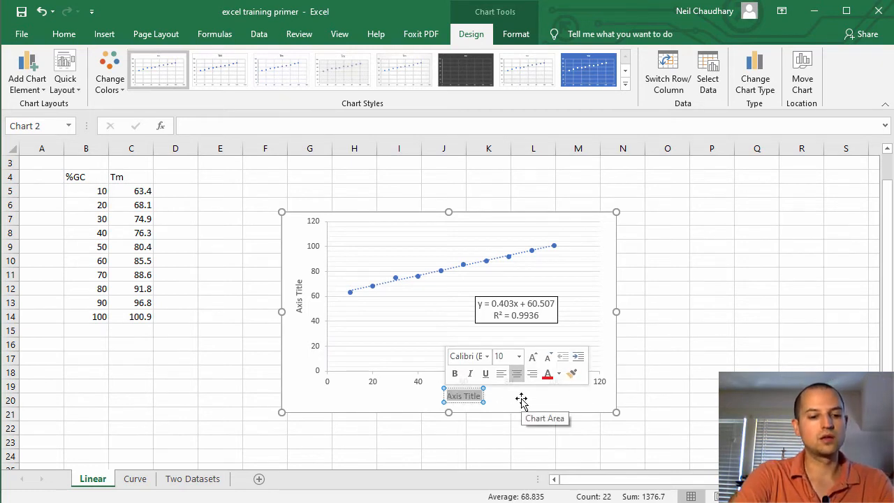
{"action": "type", "text": "%"}
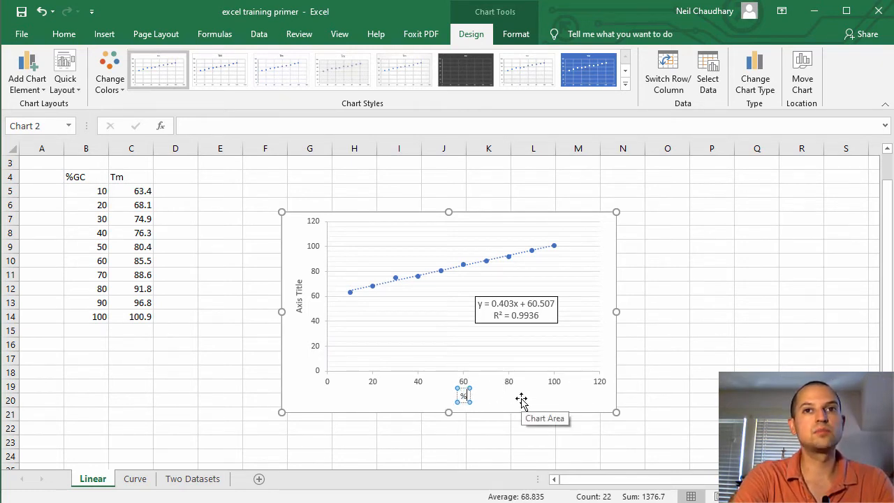
{"action": "type", "text": "GC"}
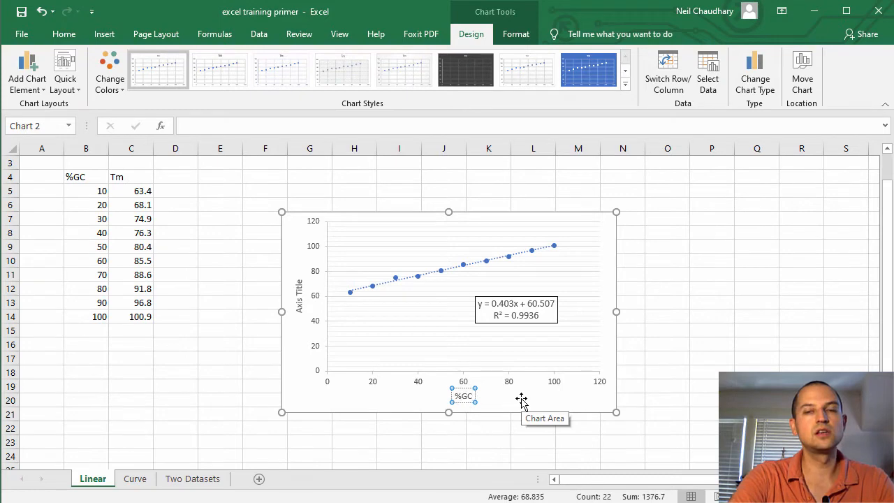
Replace the vertical axis title's placeholder text with "Tm (C)"
{"action": "left_click", "coordinate": [300, 296]}
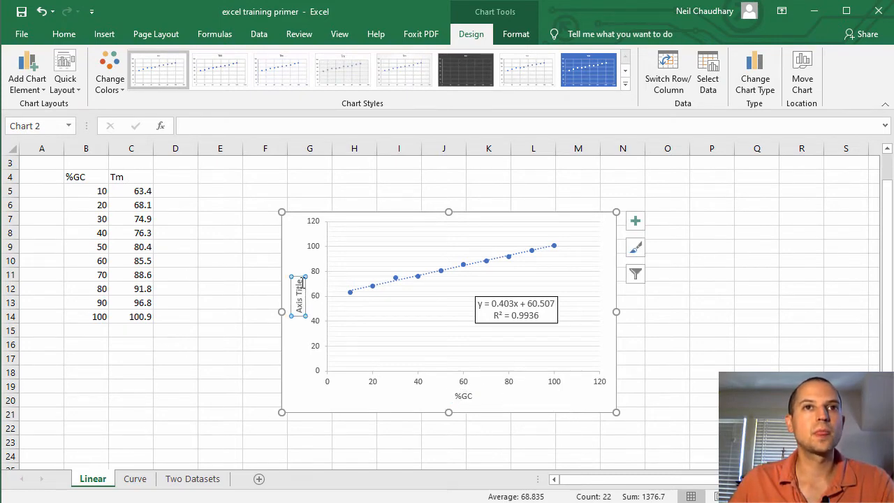
{"action": "left_click", "coordinate": [303, 283]}
{"action": "key", "text": "BackSpace"}
{"action": "key", "text": "BackSpace"}
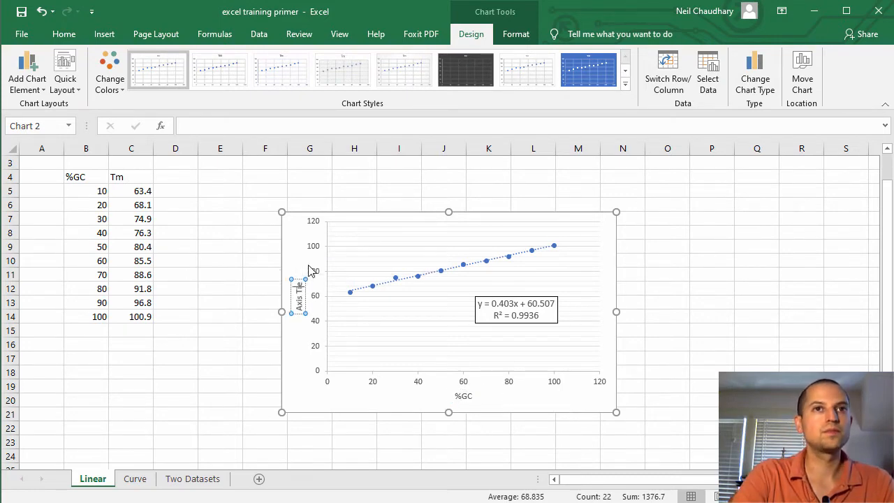
{"action": "key", "text": "BackSpace"}
{"action": "key", "text": "BackSpace"}
{"action": "key", "text": "BackSpace"}
{"action": "key", "text": "BackSpace"}
{"action": "key", "text": "BackSpace"}
{"action": "key", "text": "BackSpace"}
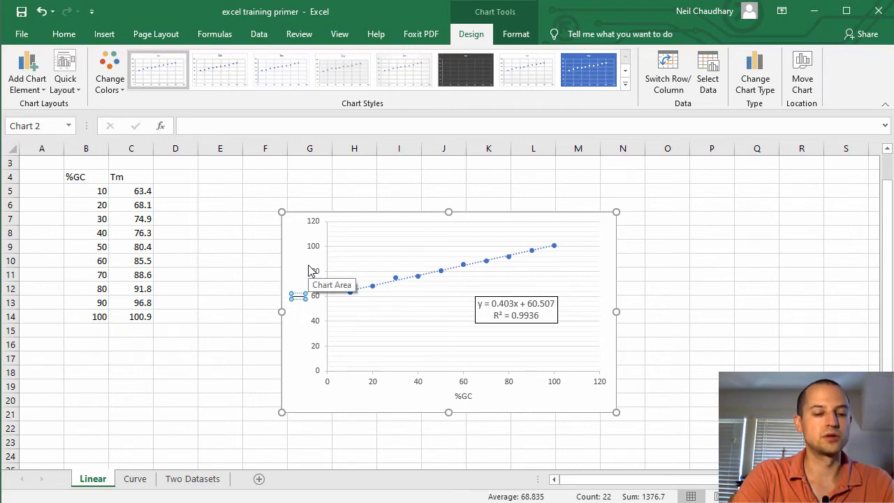
{"action": "type", "text": "Tm"}
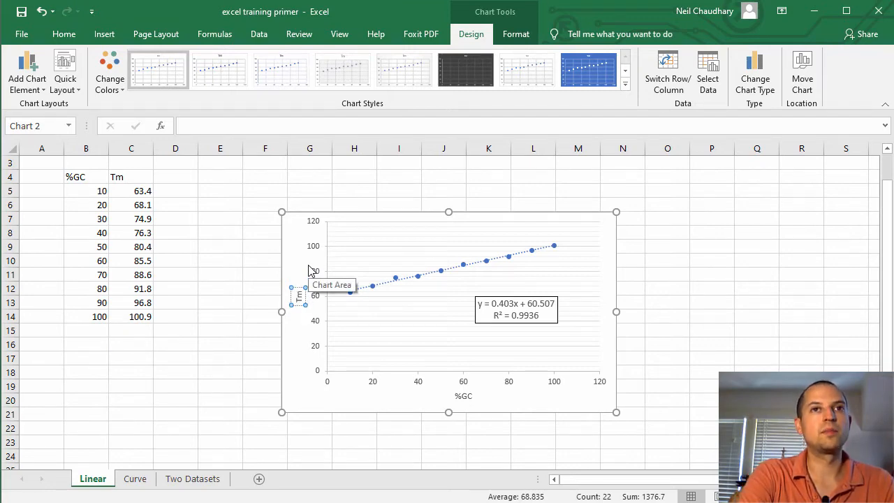
{"action": "type", "text": " (C"}
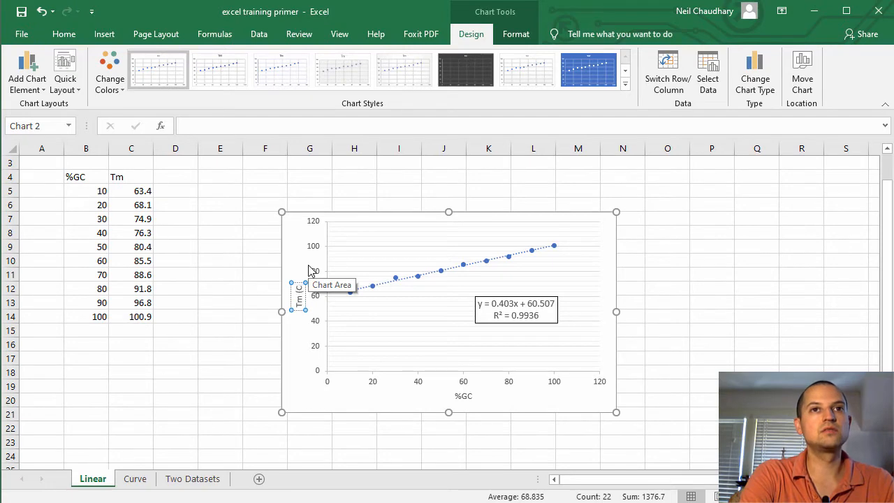
{"action": "type", "text": ")"}
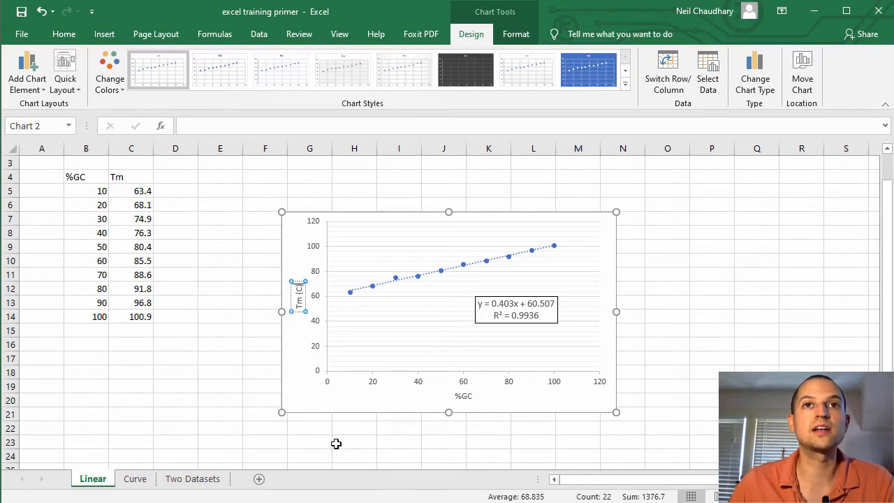
{"action": "left_click", "coordinate": [393, 428]}
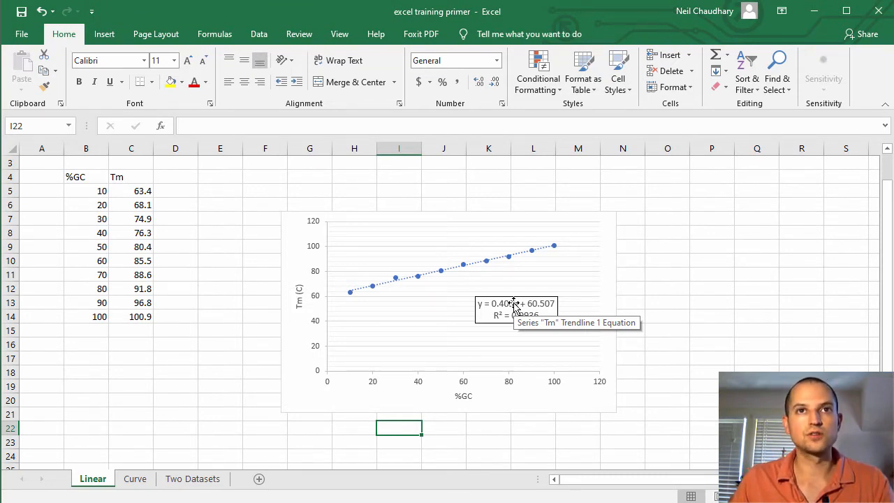
{"action": "left_click", "coordinate": [293, 298]}
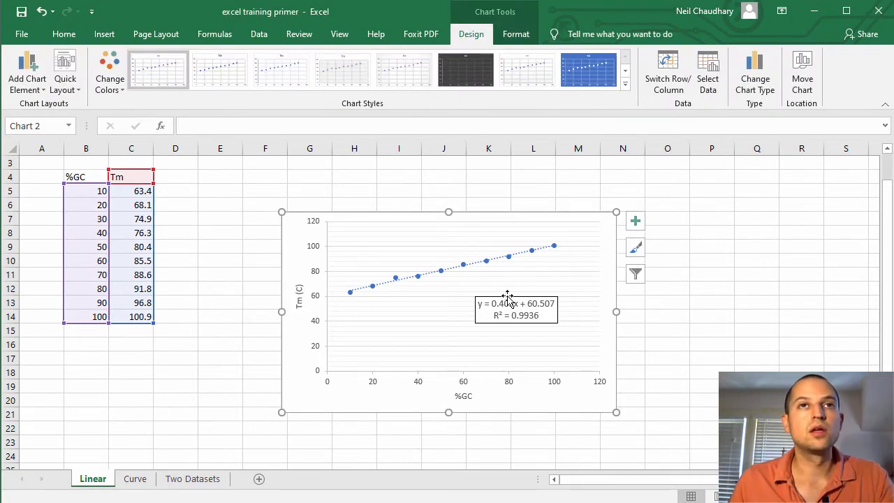
Copy the whole Tm versus %GC chart and paste it into the blank Word document
{"action": "key", "text": "ctrl"}
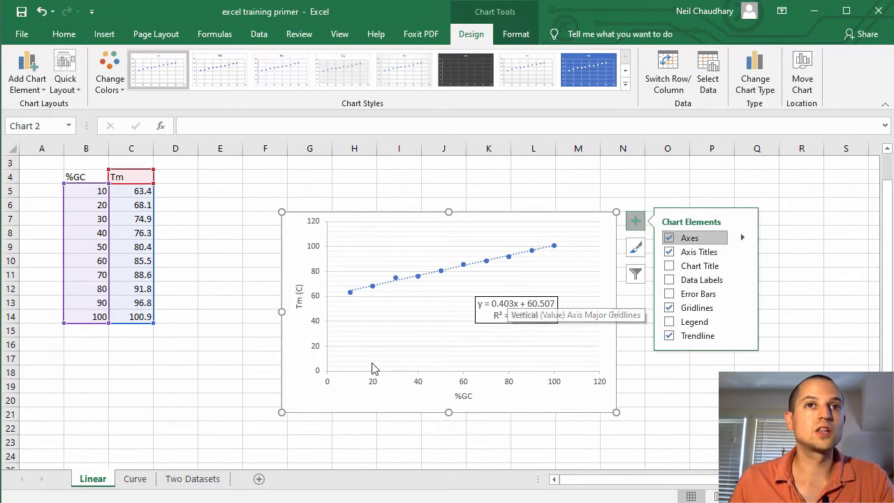
{"action": "key", "text": "ctrl"}
{"action": "key", "text": "ctrl"}
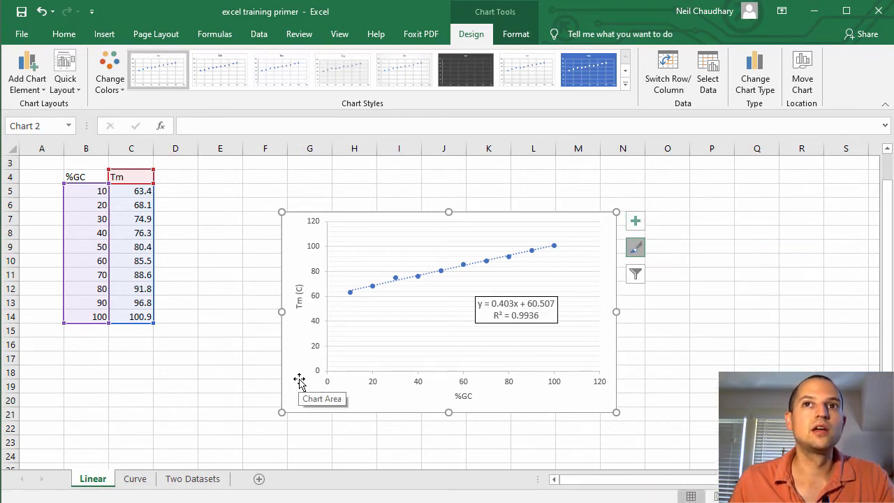
{"action": "left_click", "coordinate": [299, 378]}
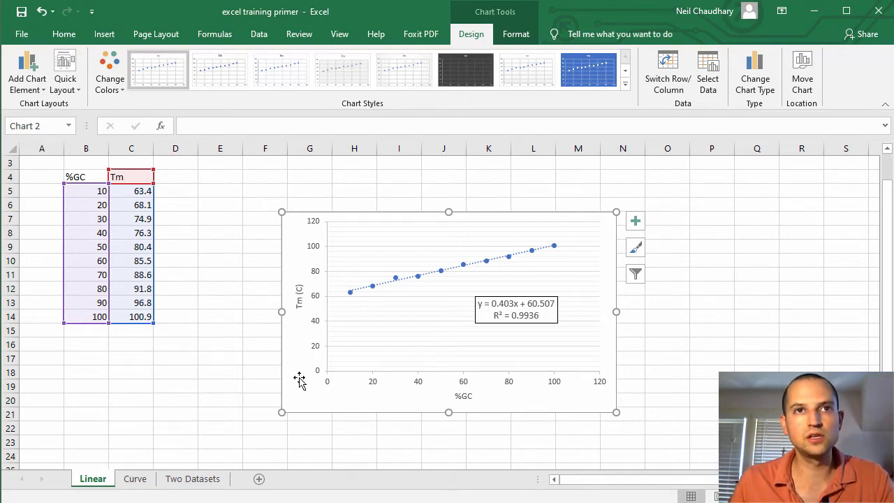
{"action": "right_click", "coordinate": [298, 378]}
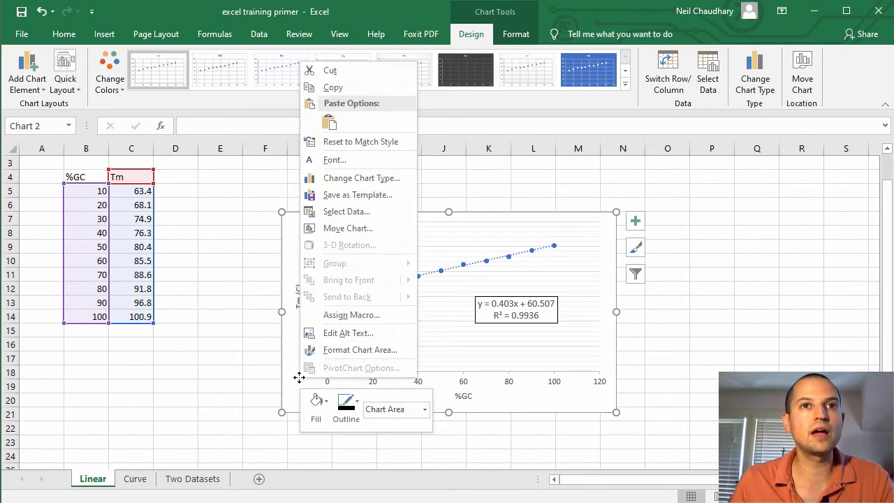
{"action": "left_click", "coordinate": [362, 85]}
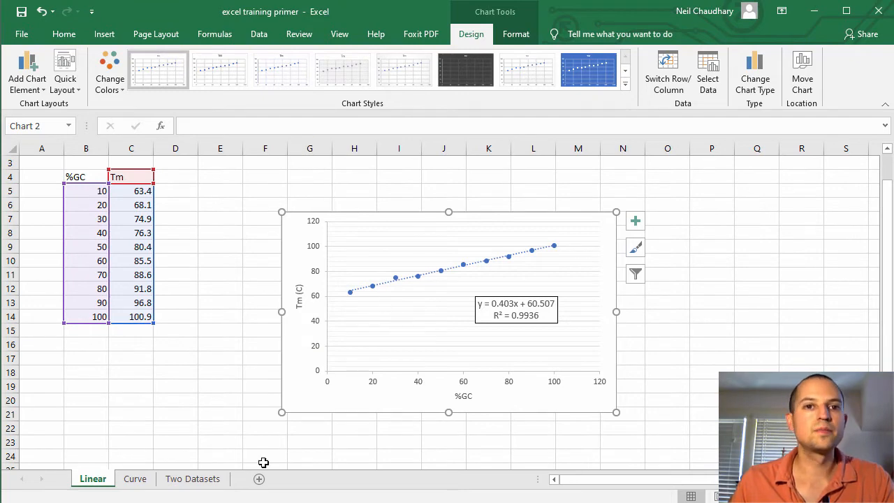
{"action": "key", "text": "alt+Tab"}
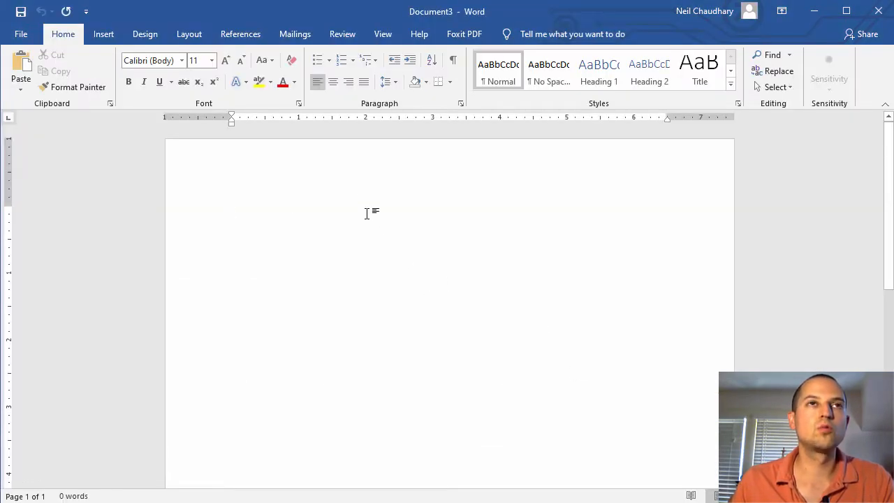
{"action": "key", "text": "ctrl+v"}
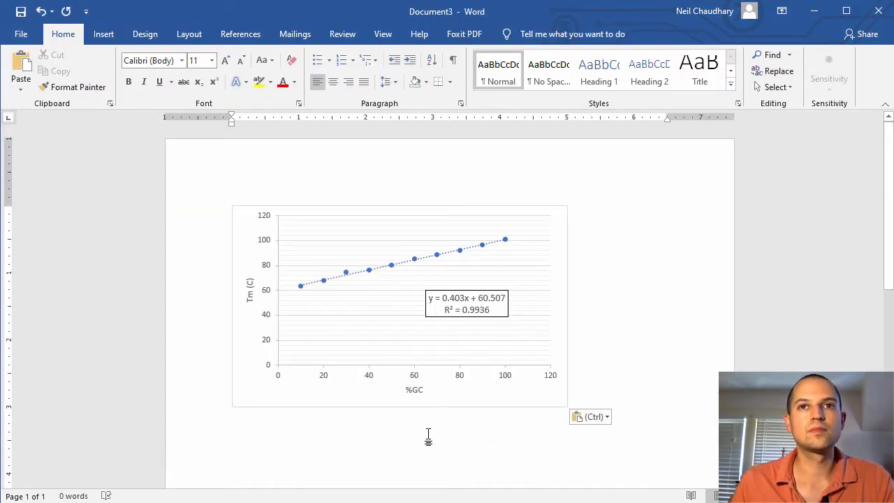
Examine the pasted chart's axis titles and trendline equation label in the document
{"action": "left_click", "coordinate": [412, 390]}
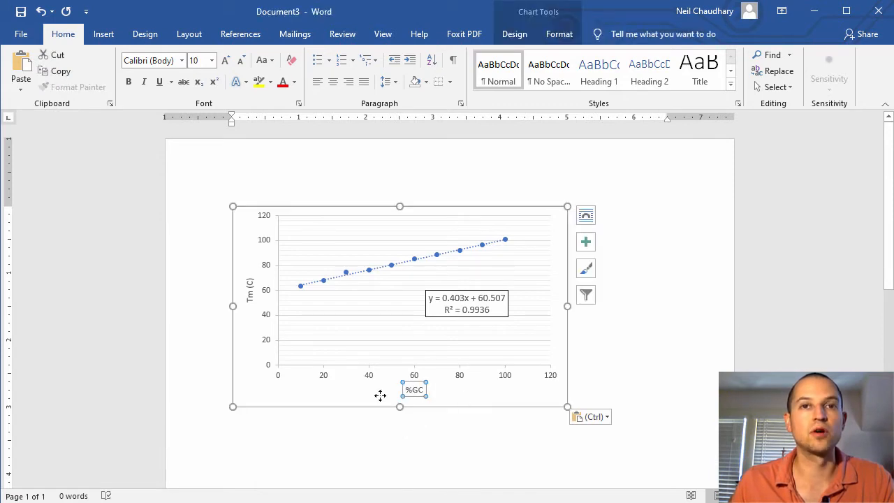
{"action": "left_click", "coordinate": [249, 290]}
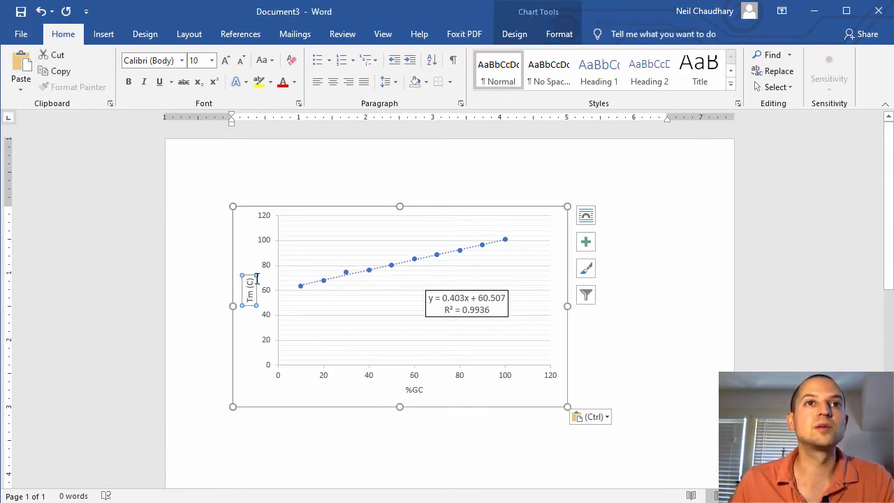
{"action": "left_click", "coordinate": [475, 299]}
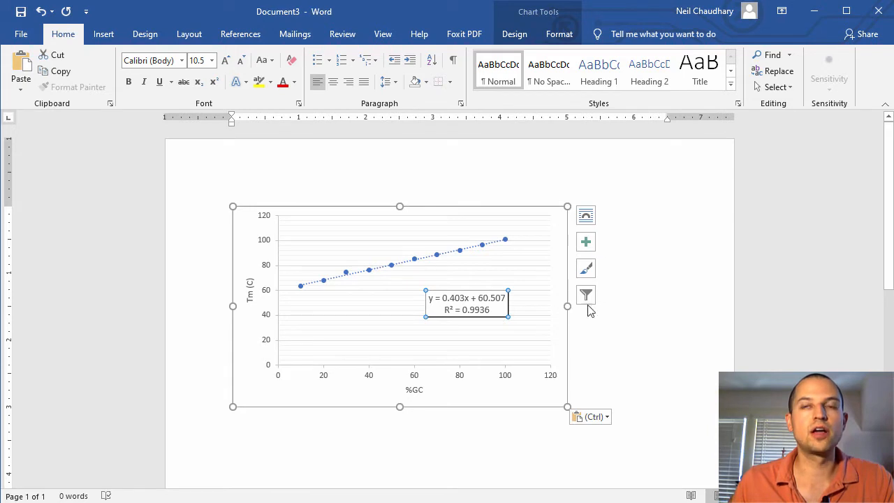
{"action": "left_click", "coordinate": [342, 441]}
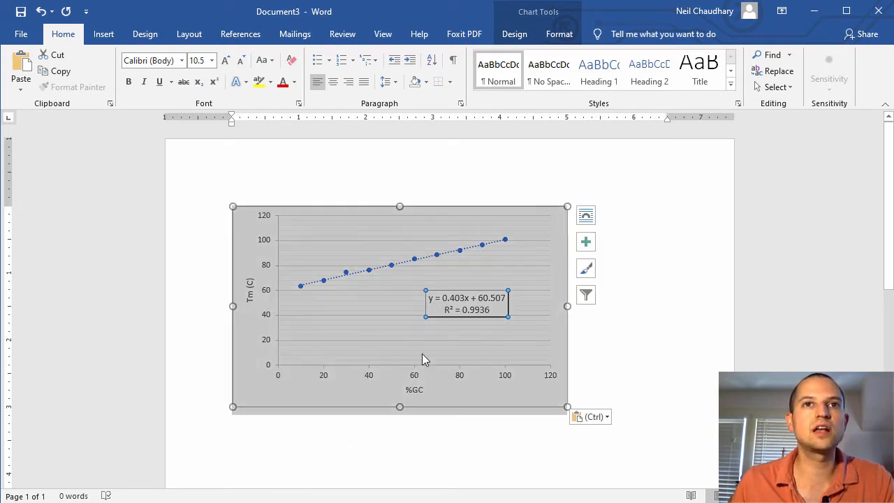
Start a caption on a new line below the chart with "Figure 1." in bold
{"action": "left_click", "coordinate": [612, 376]}
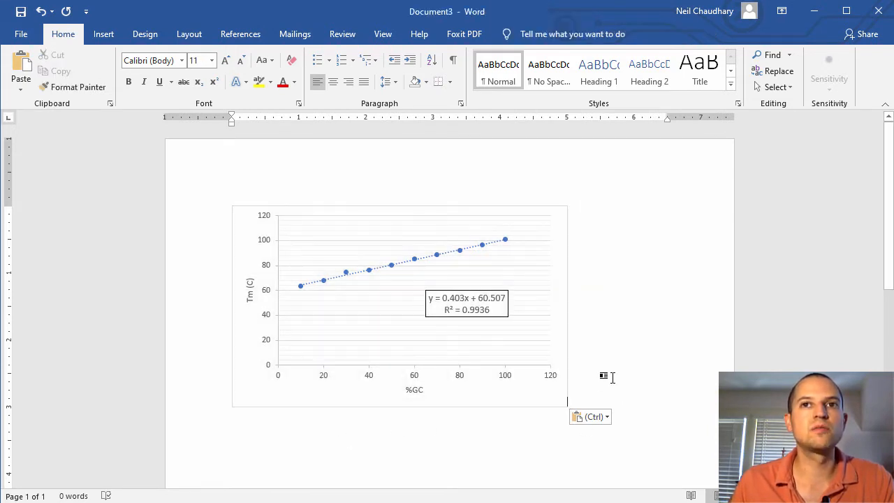
{"action": "key", "text": "Return"}
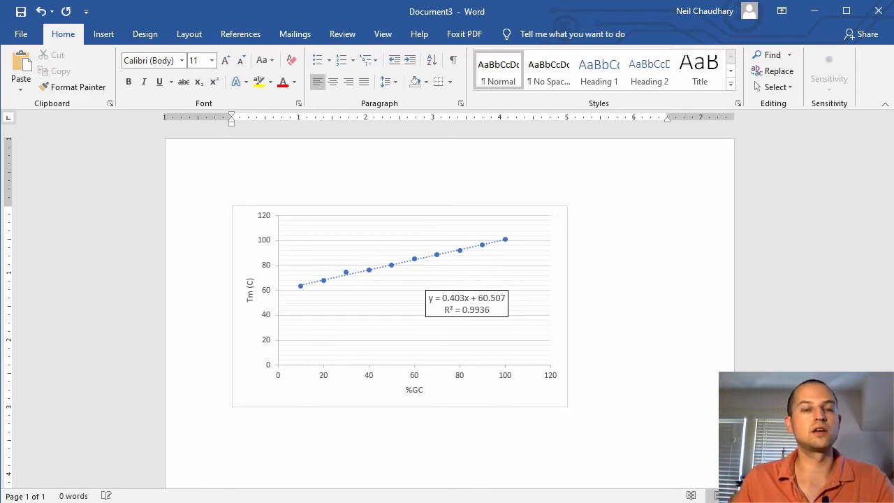
{"action": "key", "text": "ctrl+b"}
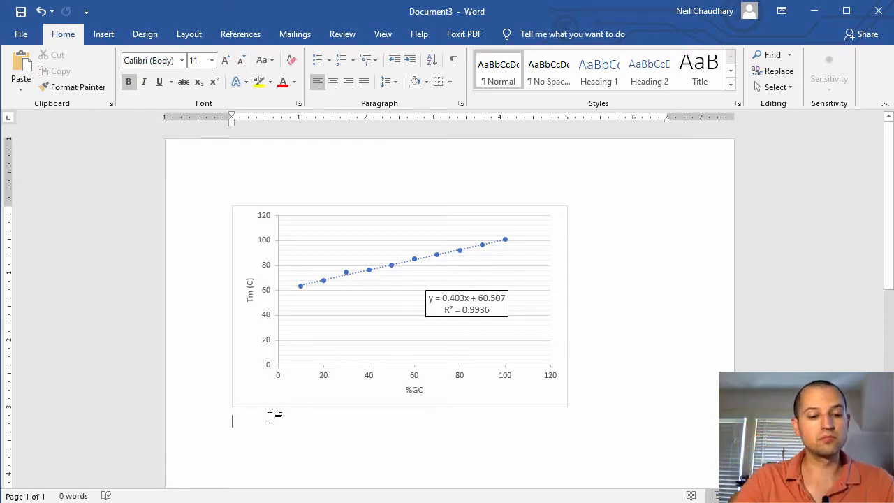
{"action": "key", "text": "ctrl+z"}
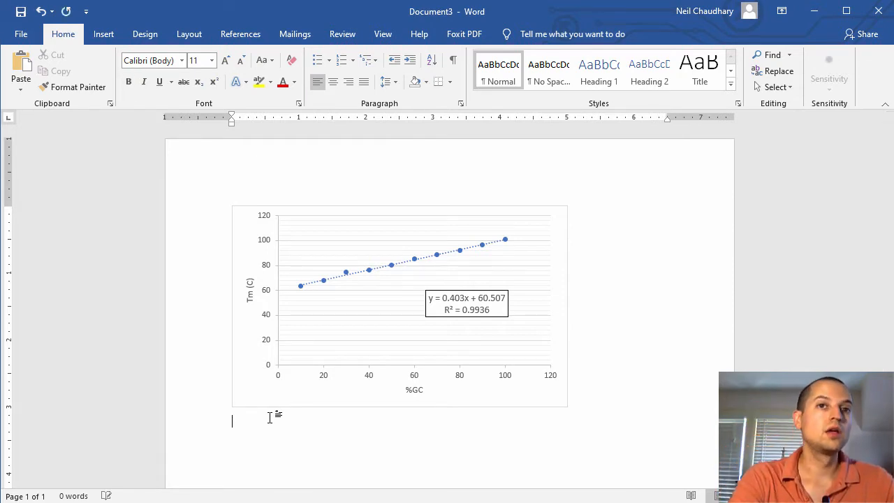
{"action": "key", "text": "ctrl+b"}
{"action": "type", "text": "Figure 1."}
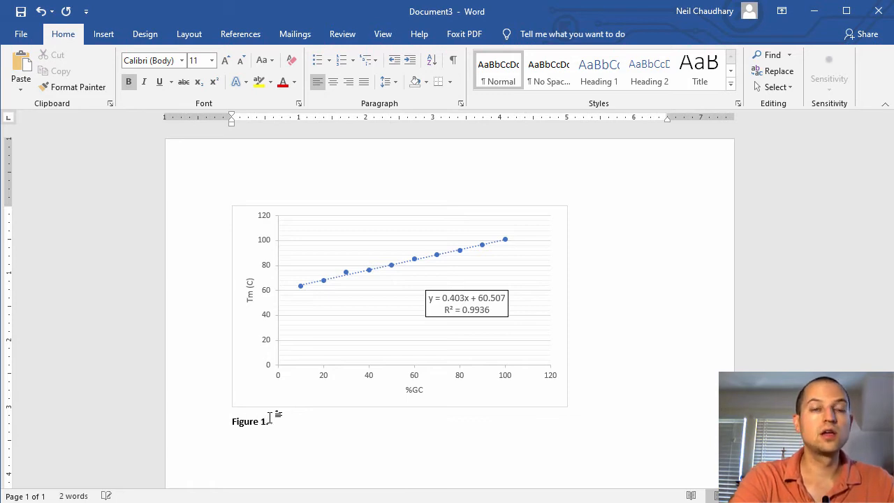
Complete the bold caption with "Dependence of DNA melting temperature on GC content in 100mM NaCl"
{"action": "type", "text": " Depe"}
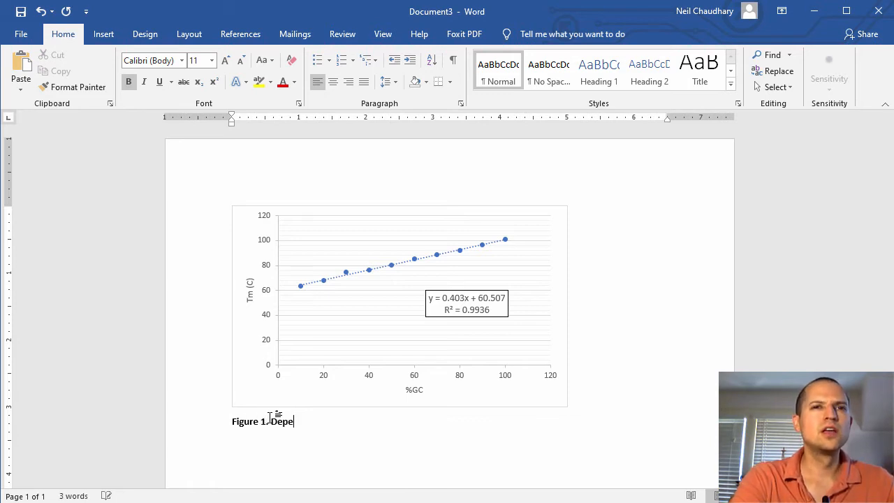
{"action": "type", "text": "ndence"}
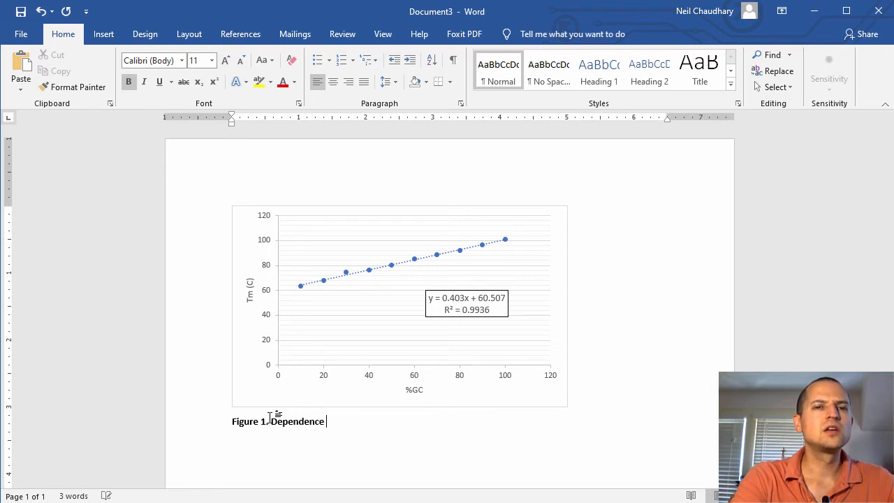
{"action": "type", "text": " of DNA melting dep"}
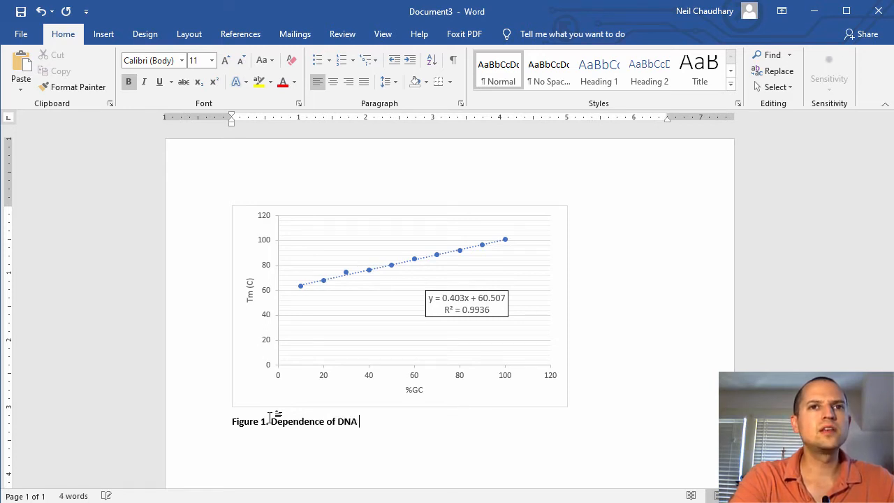
{"action": "key", "text": "BackSpace"}
{"action": "key", "text": "BackSpace"}
{"action": "key", "text": "BackSpace"}
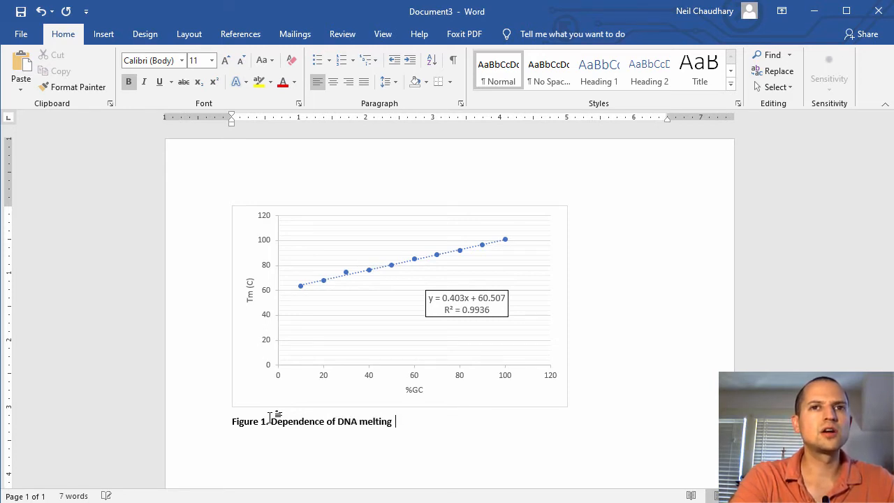
{"action": "type", "text": "temperature on "}
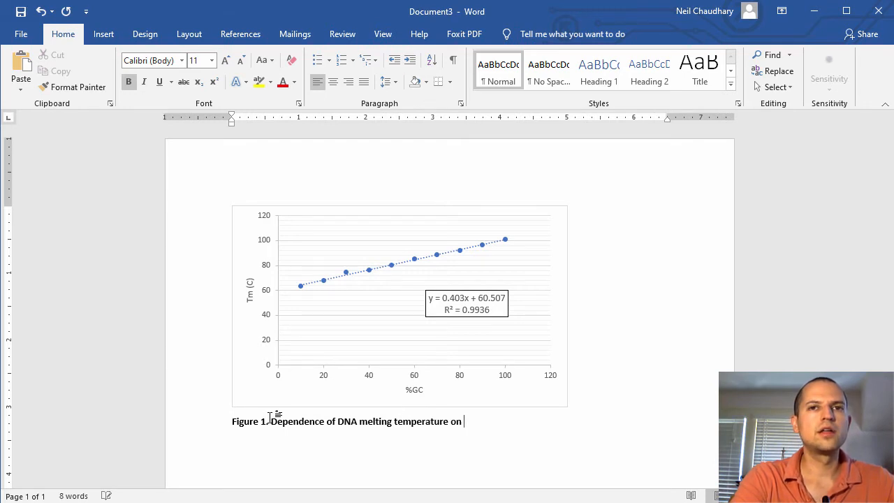
{"action": "type", "text": "GC content in"}
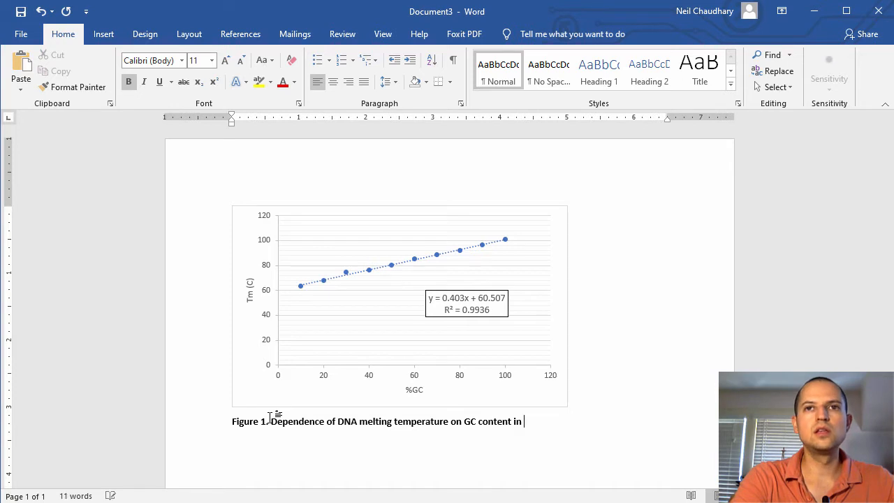
{"action": "type", "text": " 100mM NaCl"}
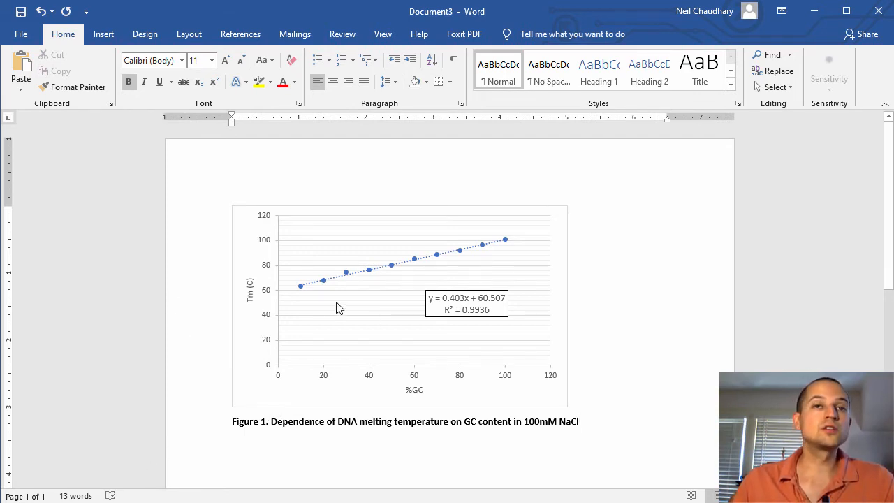
Enlarge the chart in the document so that it spans roughly the full text width
{"action": "left_click", "coordinate": [543, 325]}
{"action": "scroll", "coordinate": [594, 412], "scroll_direction": "down", "scroll_amount": 1}
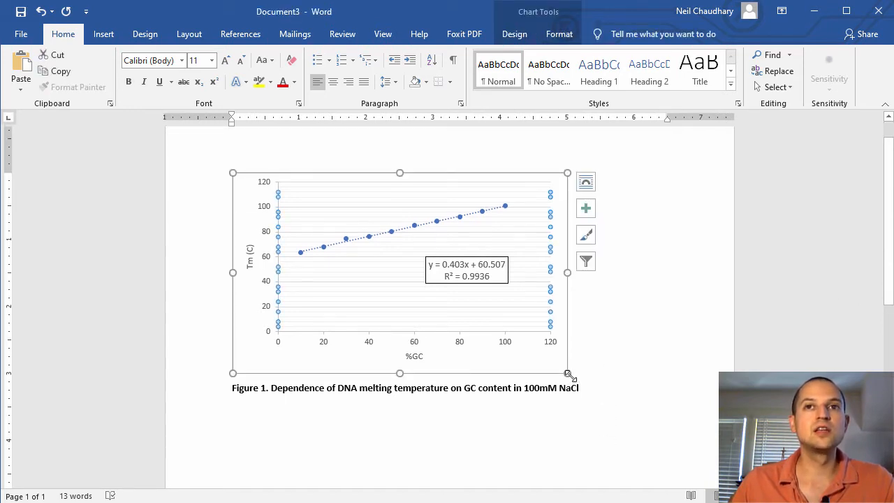
{"action": "left_click_drag", "start_coordinate": [567, 375], "coordinate": [665, 430]}
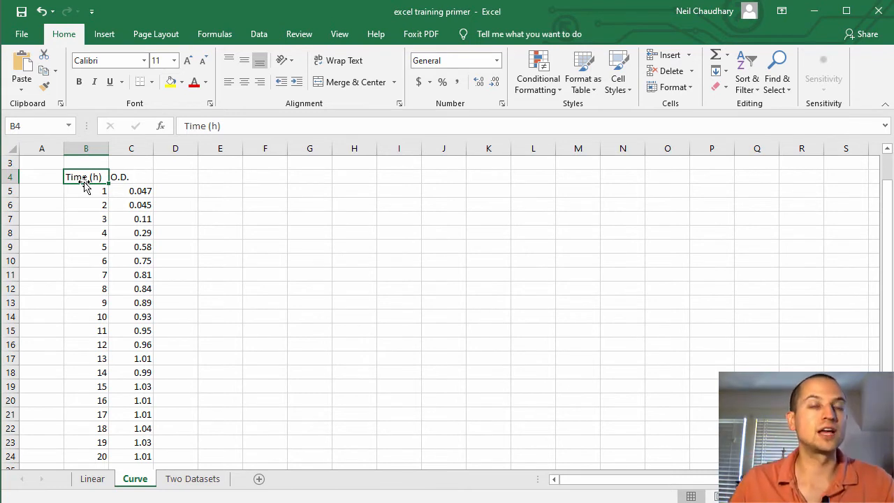
On the Excel workbook's Curve sheet, insert a markers-only scatter chart of Time (h) and O.D. from B4:C24
{"action": "left_click_drag", "start_coordinate": [89, 178], "coordinate": [144, 461]}
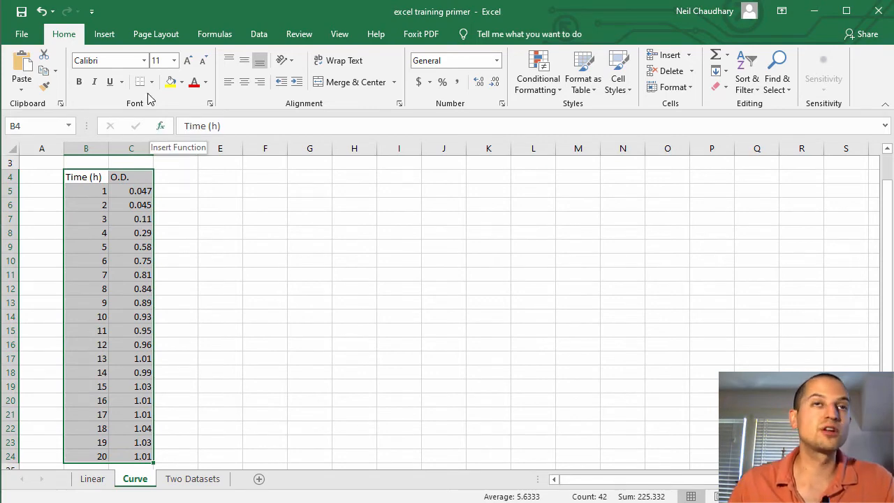
{"action": "left_click", "coordinate": [105, 35]}
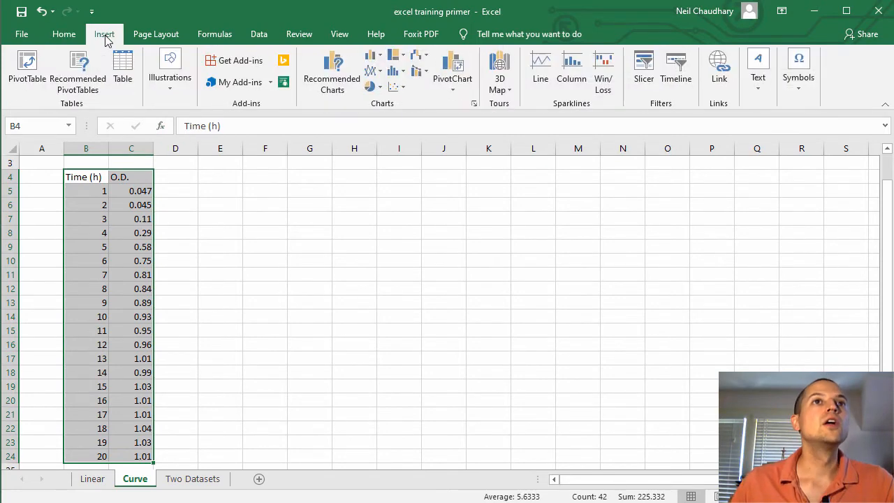
{"action": "left_click", "coordinate": [395, 87]}
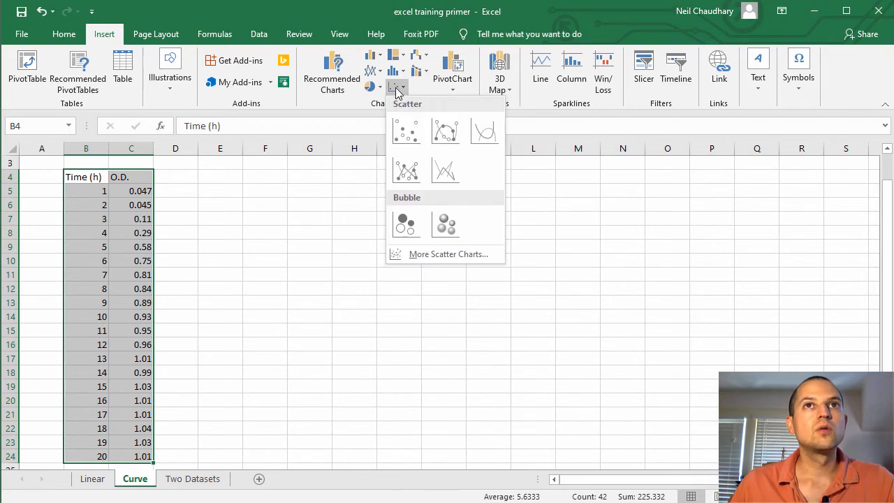
{"action": "left_click", "coordinate": [404, 129]}
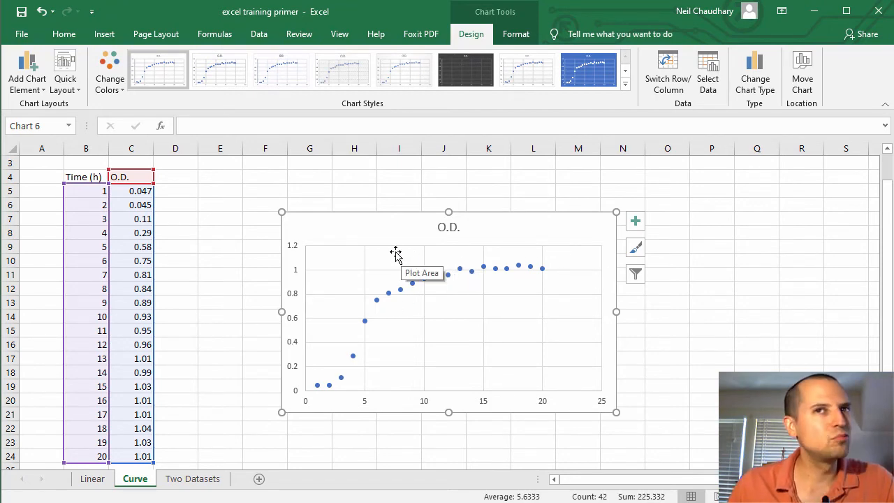
Apply the first quick layout to the O.D. scatter chart and delete its legend and chart title
{"action": "left_click", "coordinate": [79, 92]}
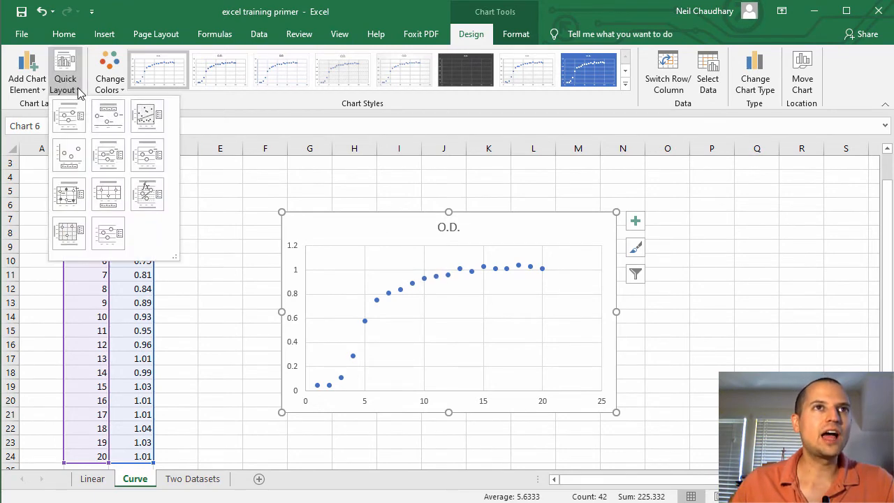
{"action": "left_click", "coordinate": [76, 125]}
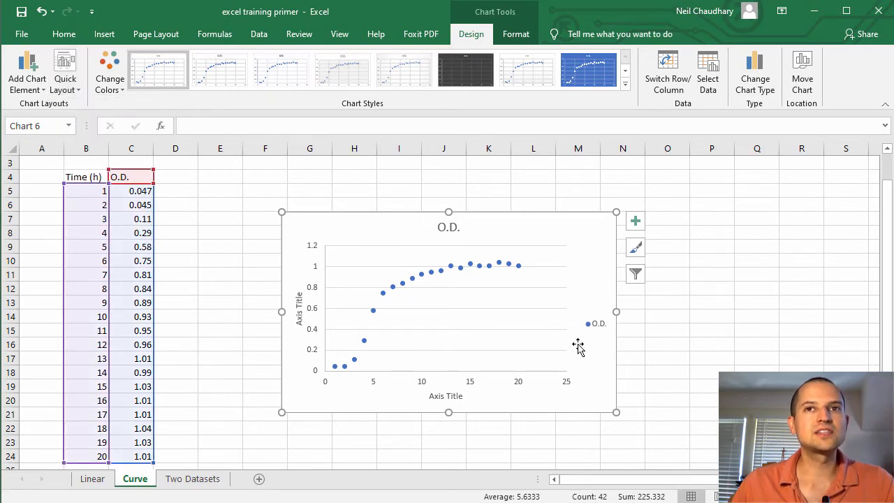
{"action": "left_click", "coordinate": [597, 328]}
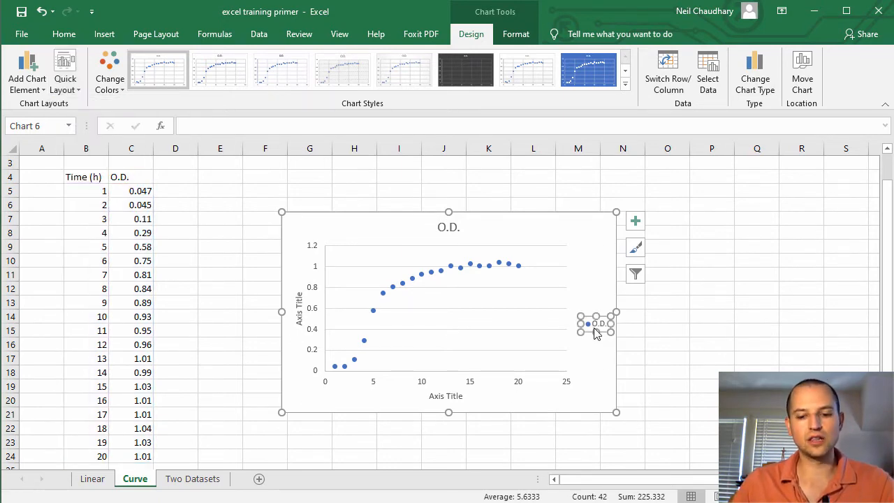
{"action": "key", "text": "Delete"}
{"action": "left_click", "coordinate": [451, 229]}
{"action": "key", "text": "Delete"}
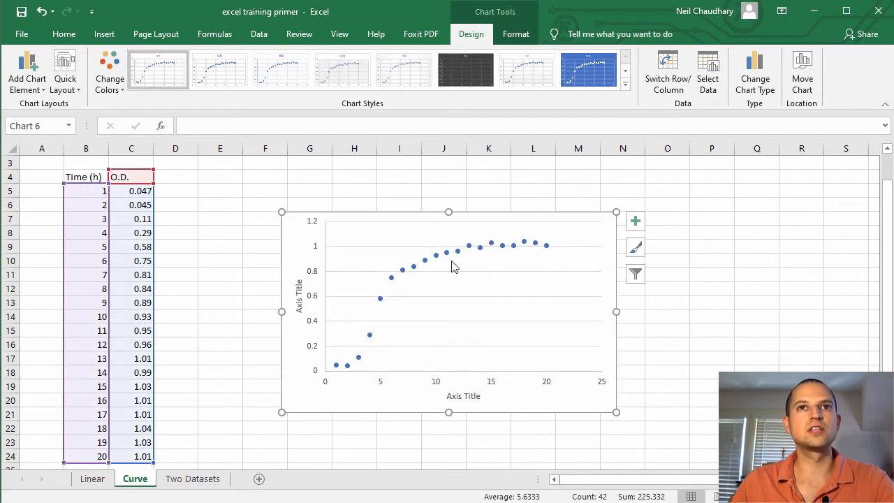
Set the O.D. scatter chart's horizontal axis title to "Time (h)"
{"action": "left_click", "coordinate": [472, 395]}
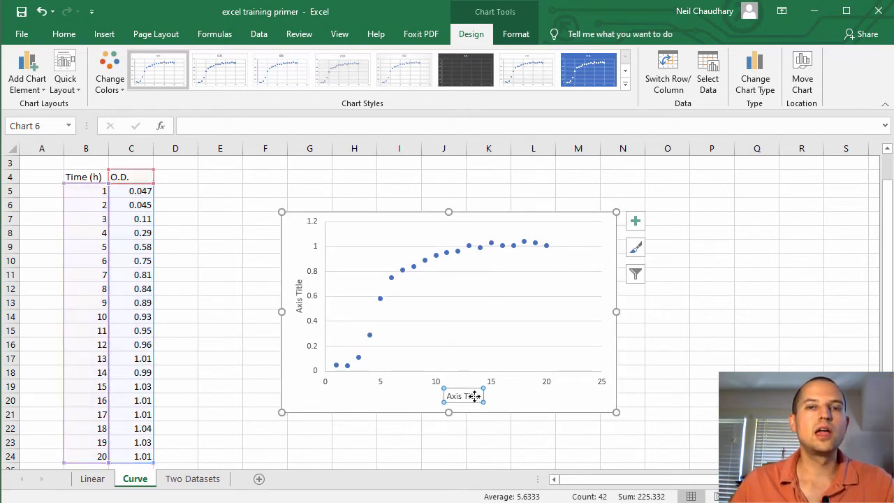
{"action": "left_click_drag", "start_coordinate": [480, 396], "coordinate": [417, 397]}
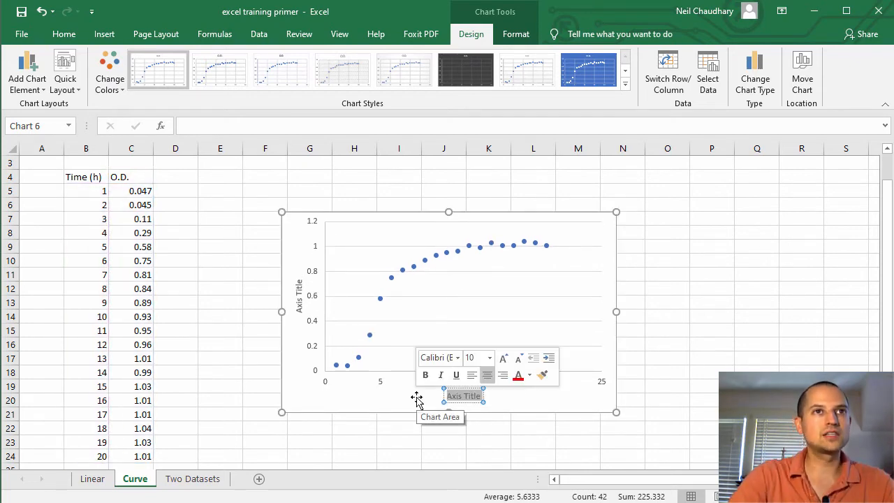
{"action": "type", "text": "Time (h)"}
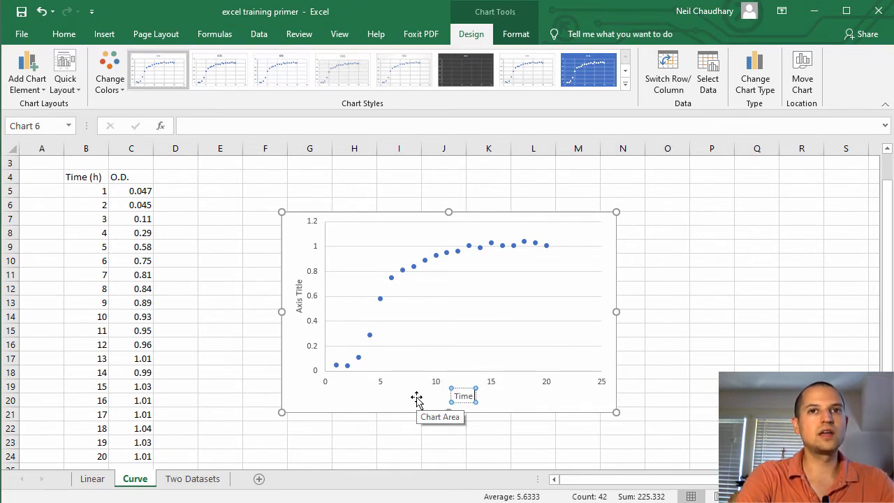
Replace the vertical axis title's placeholder text with "O.D. 600nm" and deselect the chart
{"action": "left_click", "coordinate": [299, 299]}
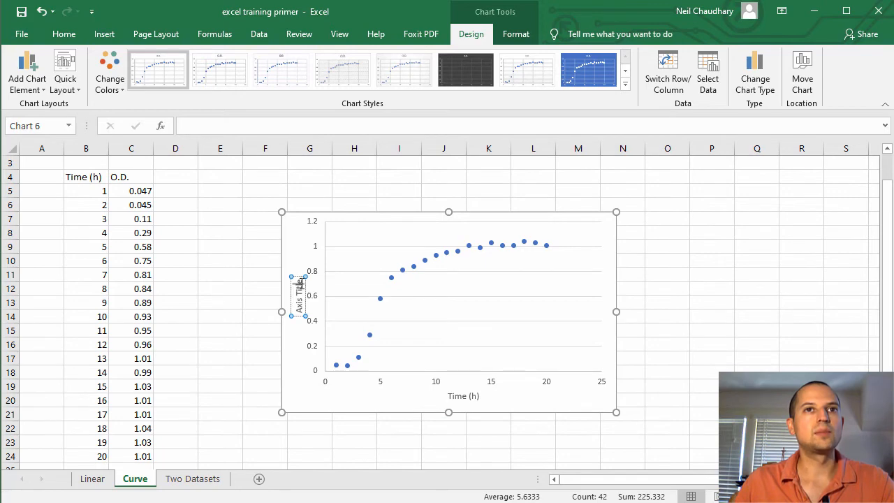
{"action": "key", "text": "BackSpace"}
{"action": "key", "text": "BackSpace"}
{"action": "key", "text": "BackSpace"}
{"action": "key", "text": "BackSpace"}
{"action": "key", "text": "BackSpace"}
{"action": "key", "text": "BackSpace"}
{"action": "key", "text": "BackSpace"}
{"action": "key", "text": "BackSpace"}
{"action": "key", "text": "BackSpace"}
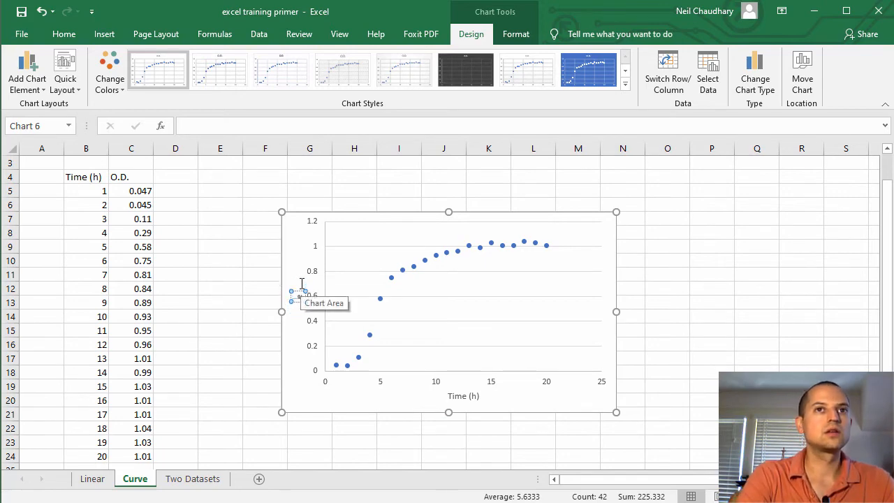
{"action": "key", "text": "BackSpace"}
{"action": "type", "text": "O.D."}
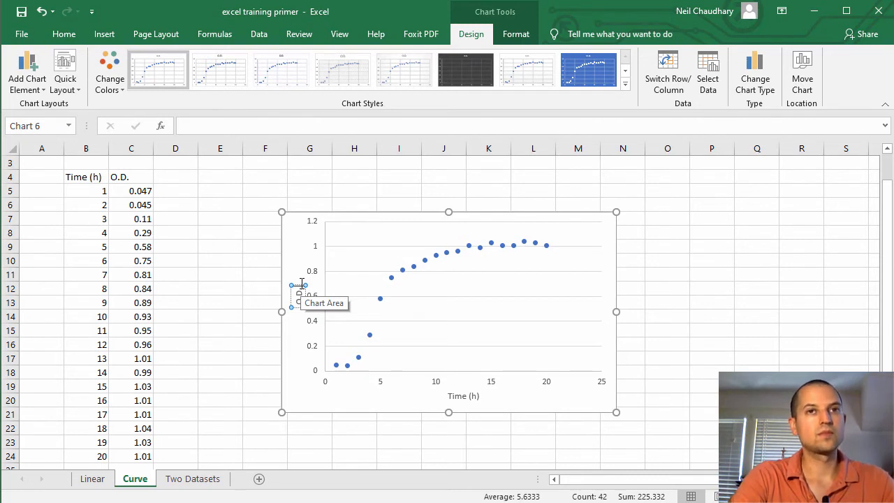
{"action": "type", "text": " 600"}
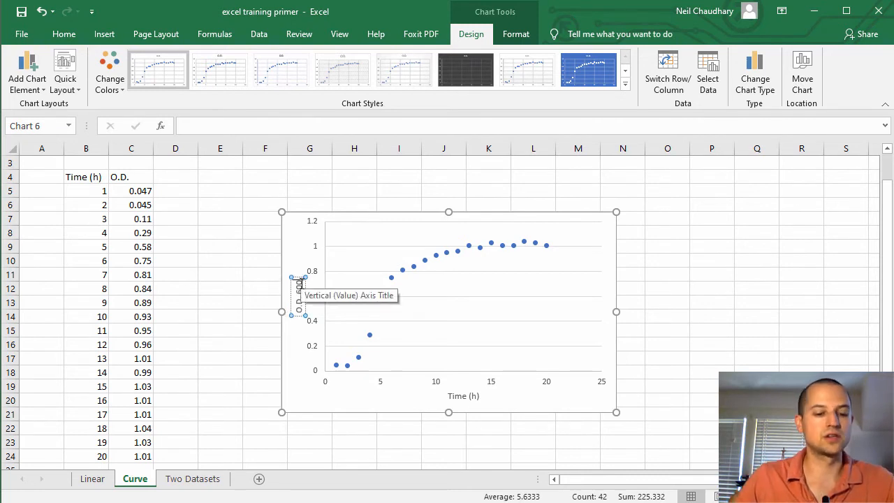
{"action": "type", "text": "nm"}
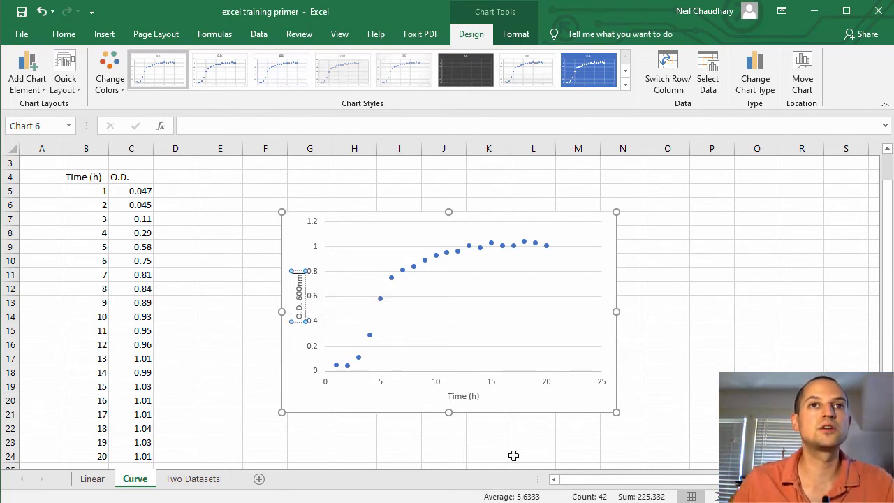
{"action": "left_click", "coordinate": [464, 435]}
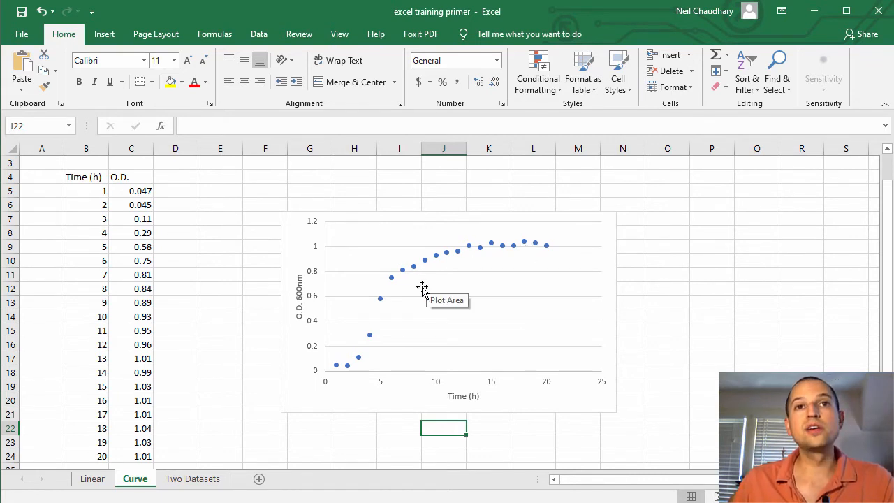
Add a trendline to the O.D. data series and try the exponential and logarithmic types
{"action": "mouse_move", "coordinate": [425, 262]}
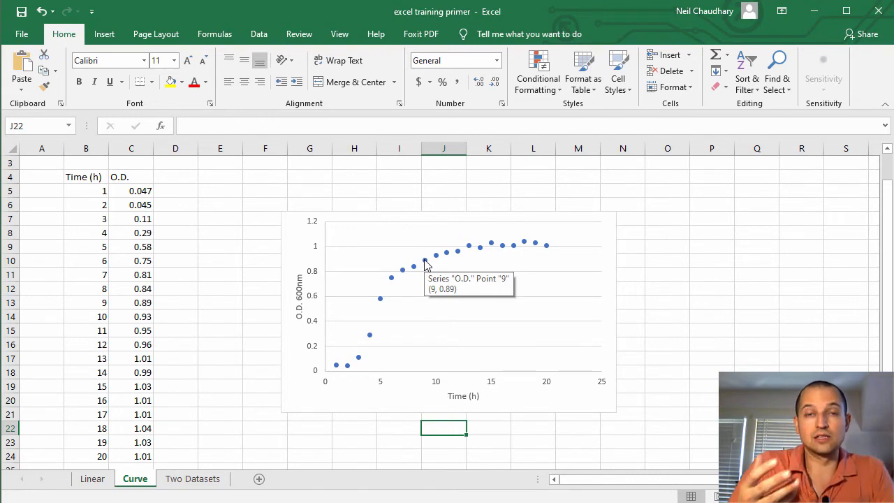
{"action": "left_click", "coordinate": [425, 262]}
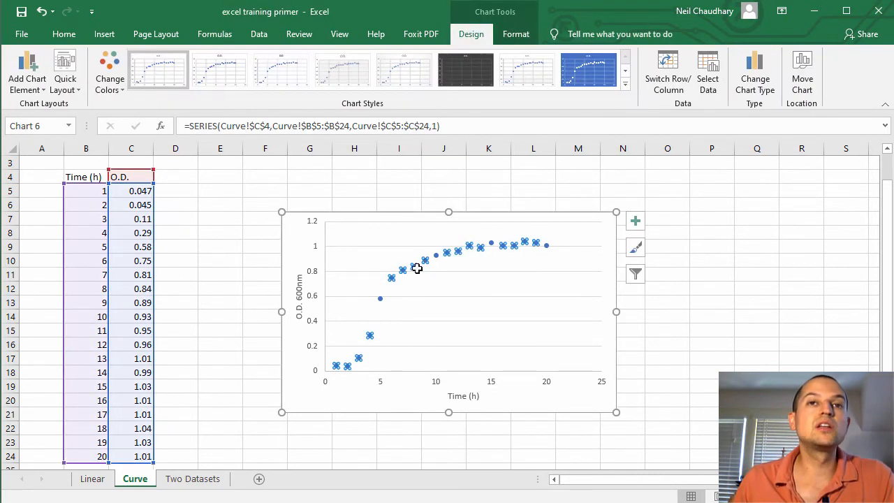
{"action": "mouse_move", "coordinate": [414, 266]}
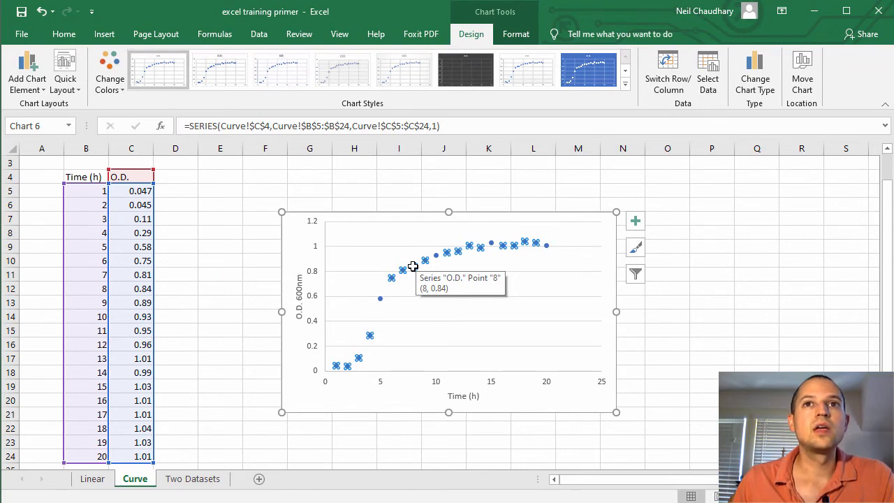
{"action": "right_click", "coordinate": [413, 266]}
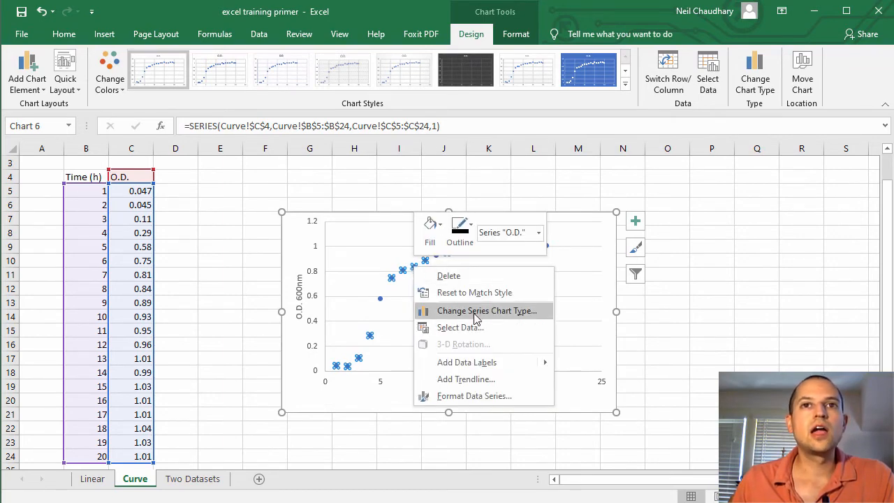
{"action": "left_click", "coordinate": [469, 379]}
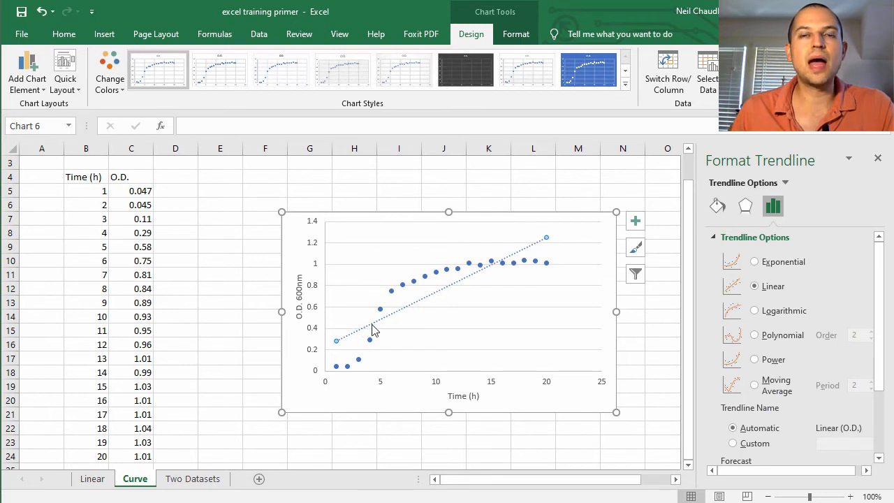
{"action": "left_click", "coordinate": [770, 268]}
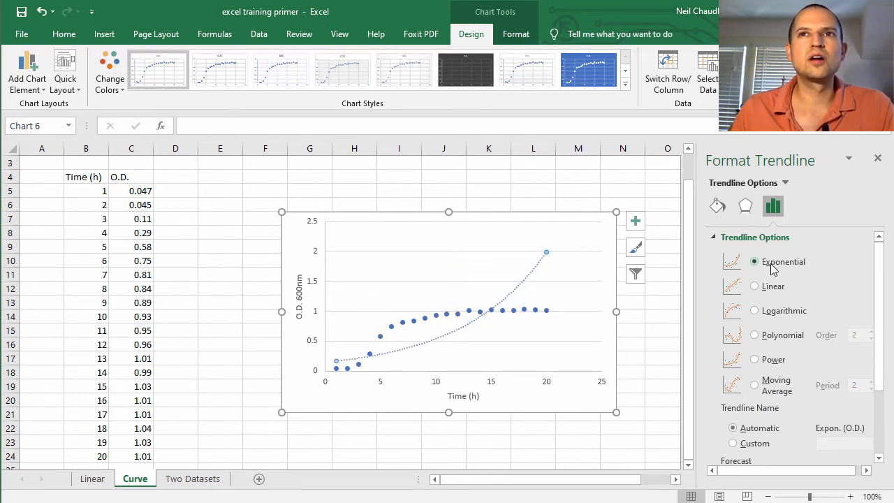
{"action": "left_click", "coordinate": [779, 311]}
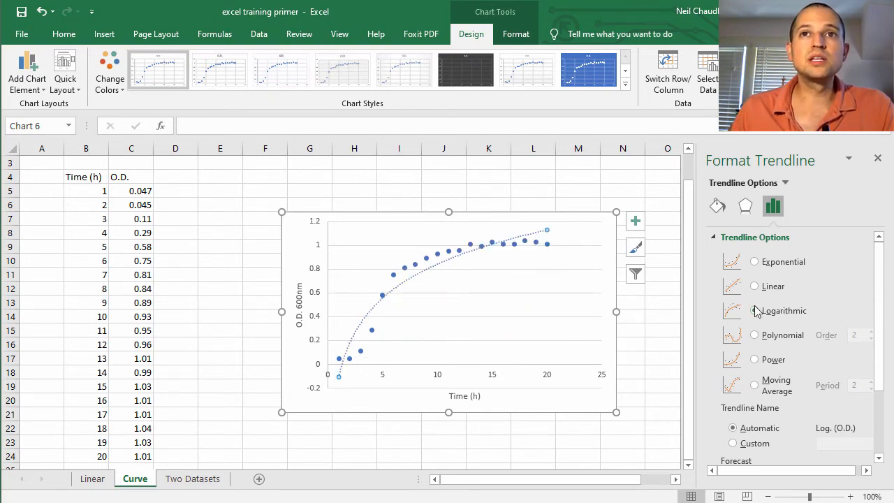
Try a polynomial trendline at several higher orders, including 5, and return the order to 2
{"action": "left_click", "coordinate": [770, 338]}
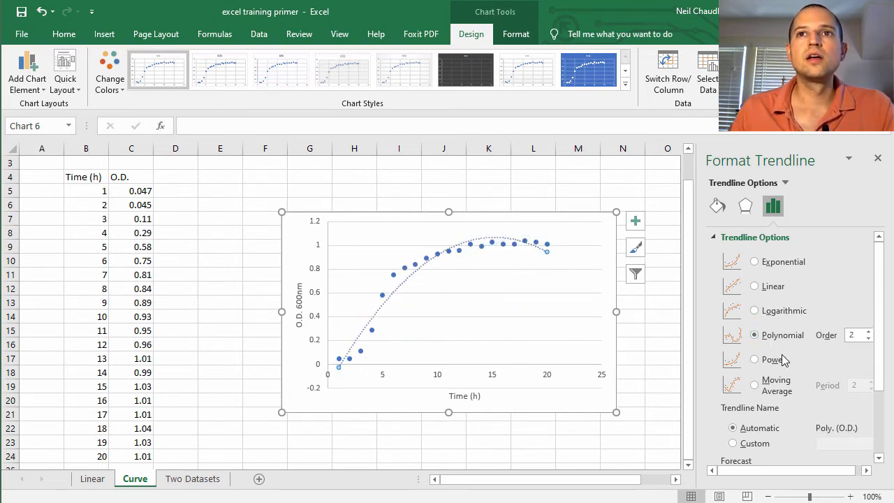
{"action": "left_click", "coordinate": [869, 335]}
{"action": "left_click", "coordinate": [869, 334]}
{"action": "left_click", "coordinate": [869, 335]}
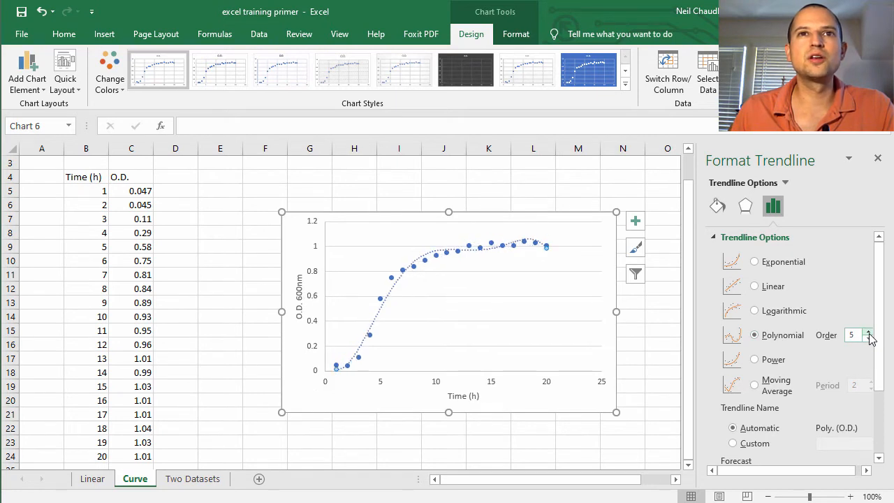
{"action": "left_click", "coordinate": [869, 334]}
{"action": "left_click", "coordinate": [869, 339]}
{"action": "left_click", "coordinate": [869, 340]}
{"action": "left_click", "coordinate": [869, 339]}
{"action": "left_click", "coordinate": [870, 340]}
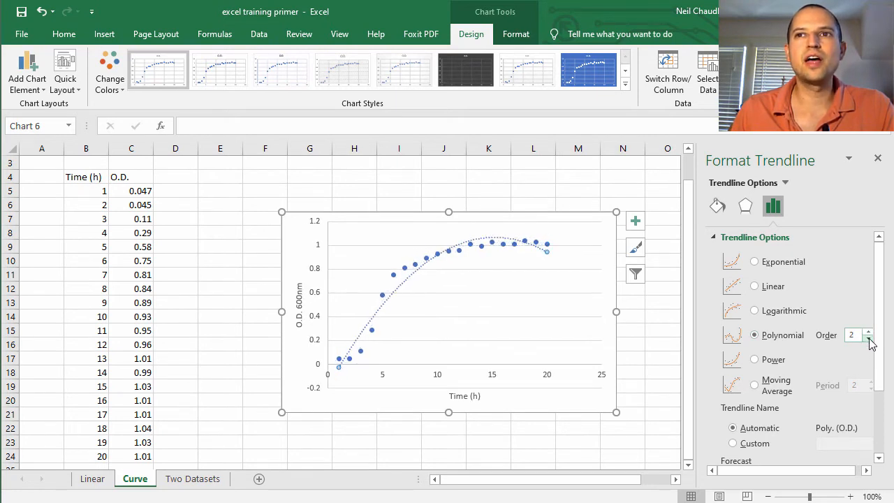
Try the power, moving average and logarithmic types for the O.D. trendline
{"action": "left_click", "coordinate": [767, 360]}
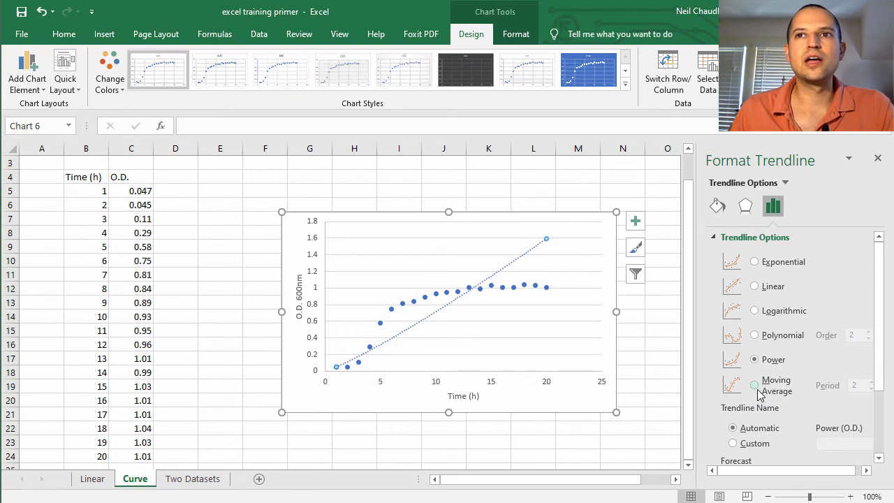
{"action": "left_click", "coordinate": [761, 393]}
{"action": "scroll", "coordinate": [762, 393], "scroll_direction": "down", "scroll_amount": 1}
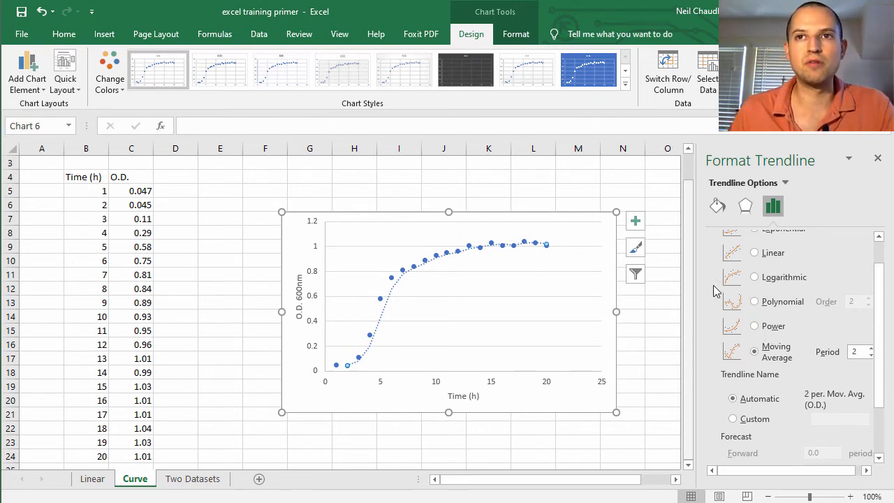
{"action": "left_click_drag", "start_coordinate": [881, 318], "coordinate": [883, 361]}
{"action": "scroll", "coordinate": [775, 352], "scroll_direction": "up", "scroll_amount": 3}
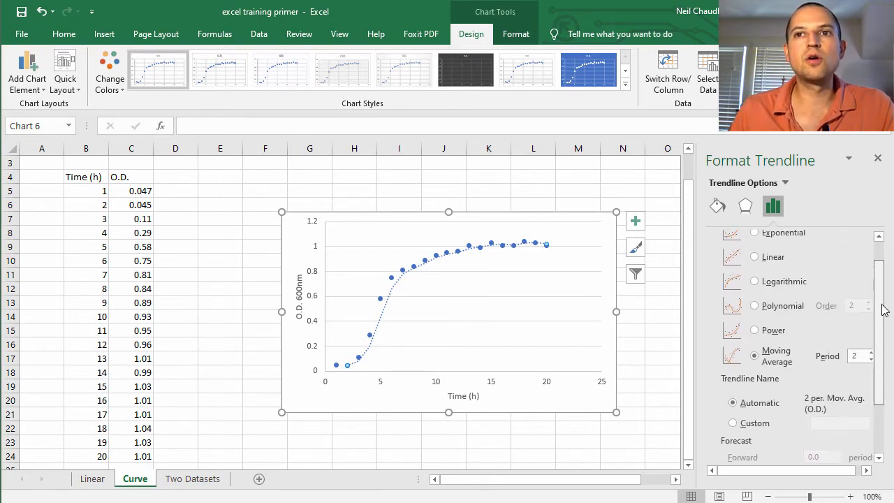
{"action": "left_click", "coordinate": [768, 311]}
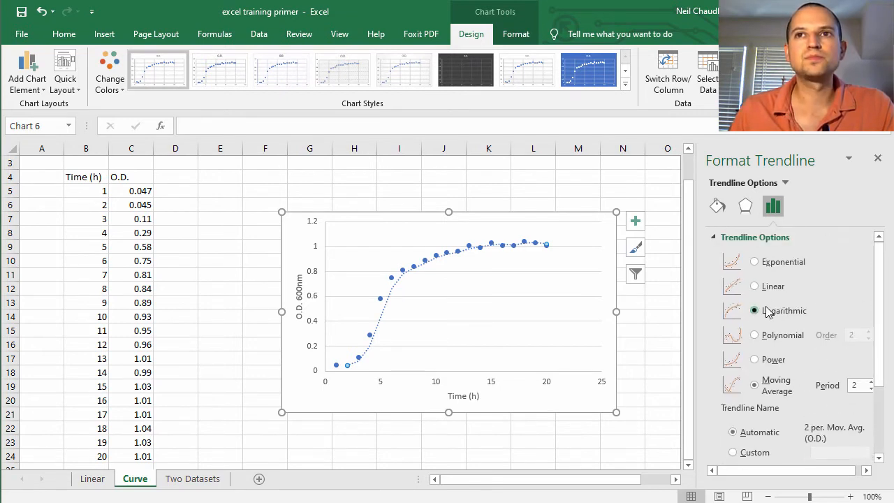
Make the trendline a polynomial of order 3 and display its equation and R-squared value on the chart
{"action": "left_click", "coordinate": [787, 340]}
{"action": "left_click", "coordinate": [868, 332]}
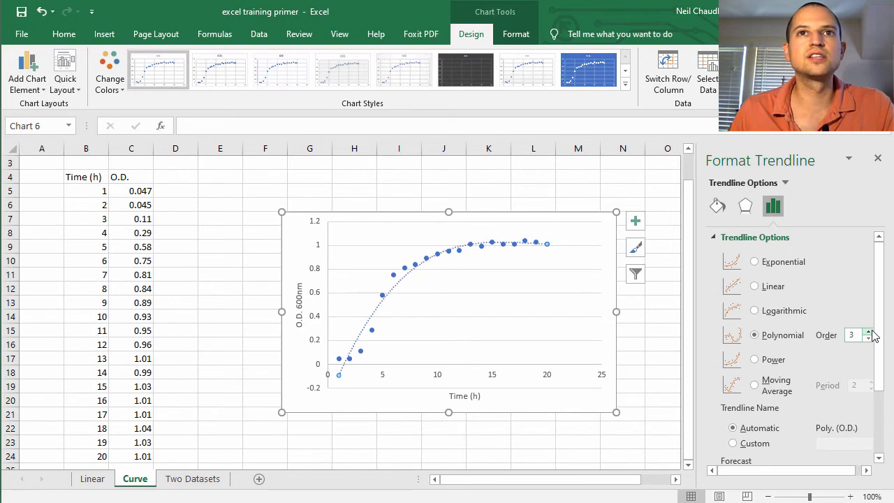
{"action": "left_click_drag", "start_coordinate": [881, 305], "coordinate": [879, 391]}
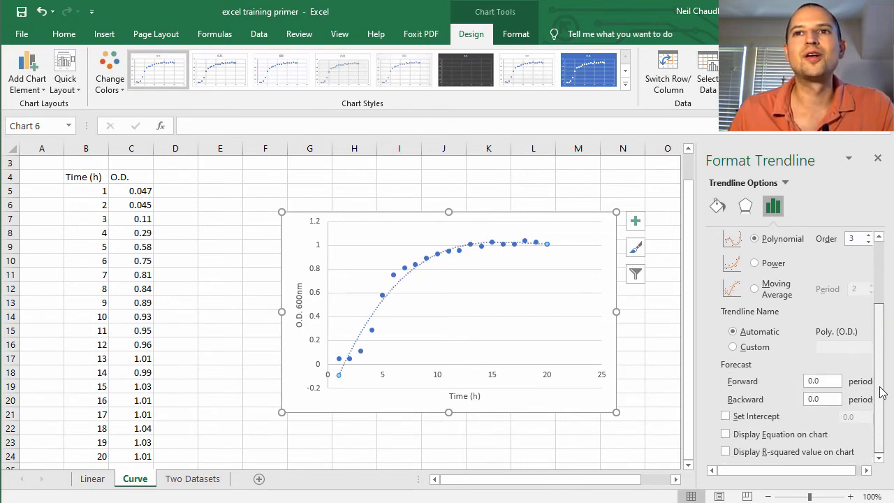
{"action": "left_click", "coordinate": [743, 433]}
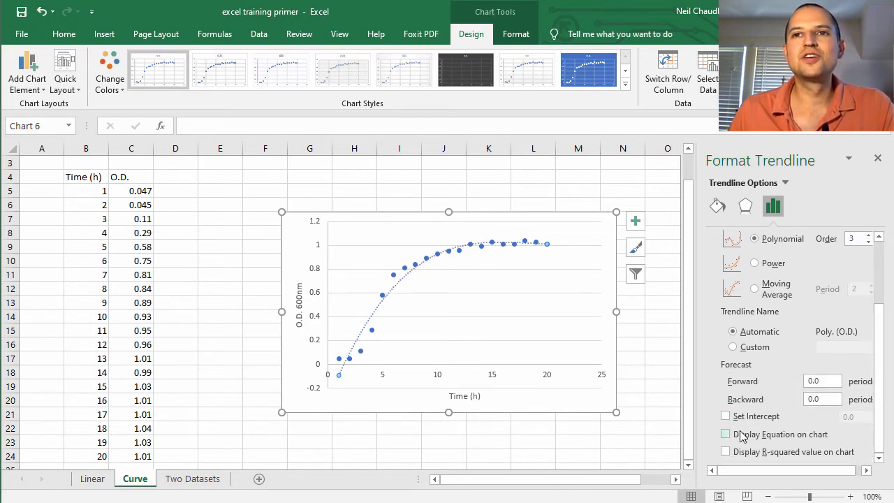
{"action": "left_click", "coordinate": [742, 454]}
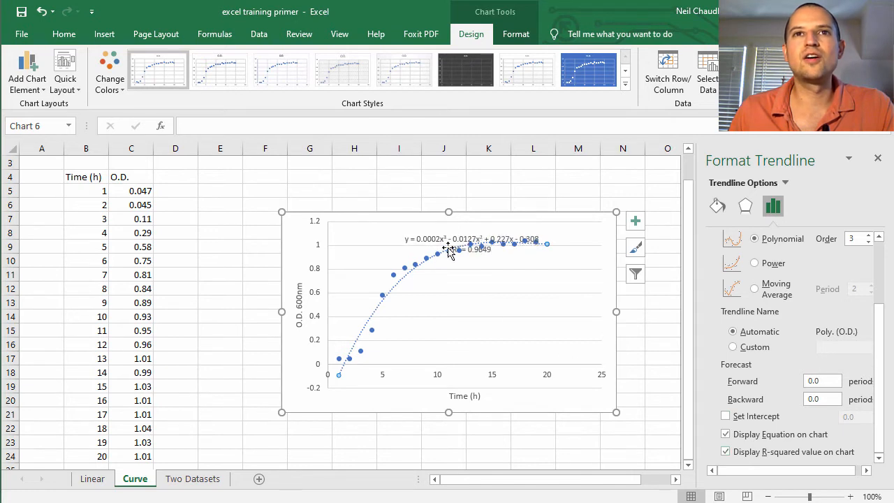
Move the trendline's equation and R-squared label into the empty area below the curve, and delete it
{"action": "left_click_drag", "start_coordinate": [434, 237], "coordinate": [489, 291]}
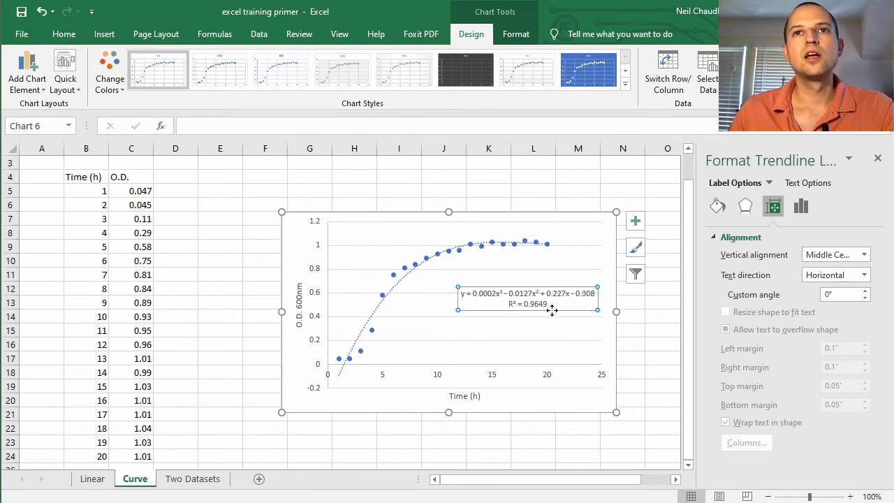
{"action": "key", "text": "Delete"}
{"action": "left_click", "coordinate": [536, 316]}
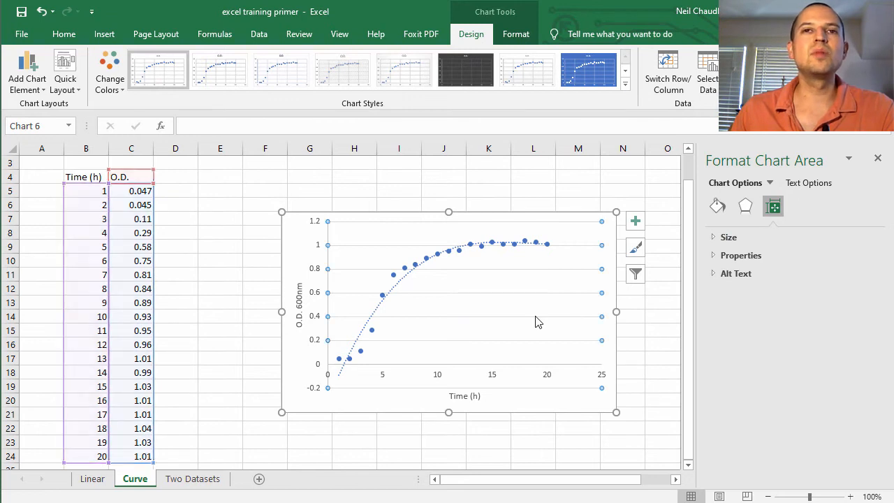
Draw a freeform scribble curve through the O.D. points from about 1 to 20 h and set its line width to 1.5 pt
{"action": "left_click", "coordinate": [105, 35]}
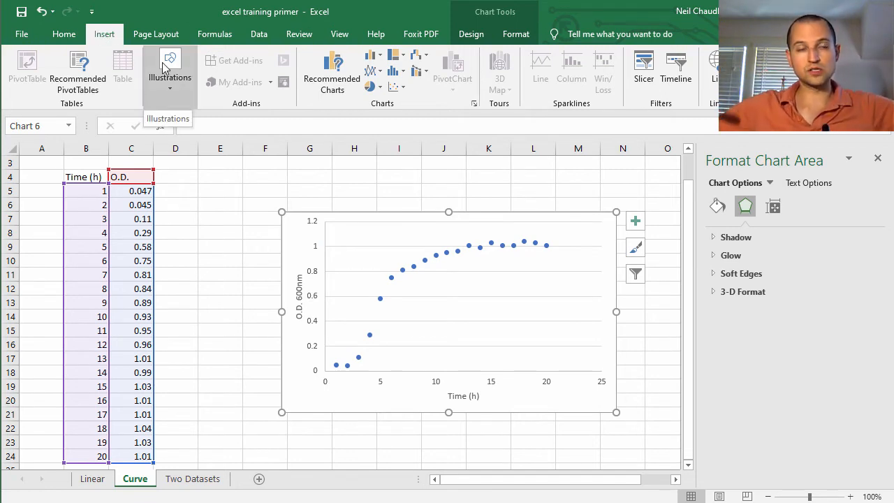
{"action": "left_click", "coordinate": [168, 90]}
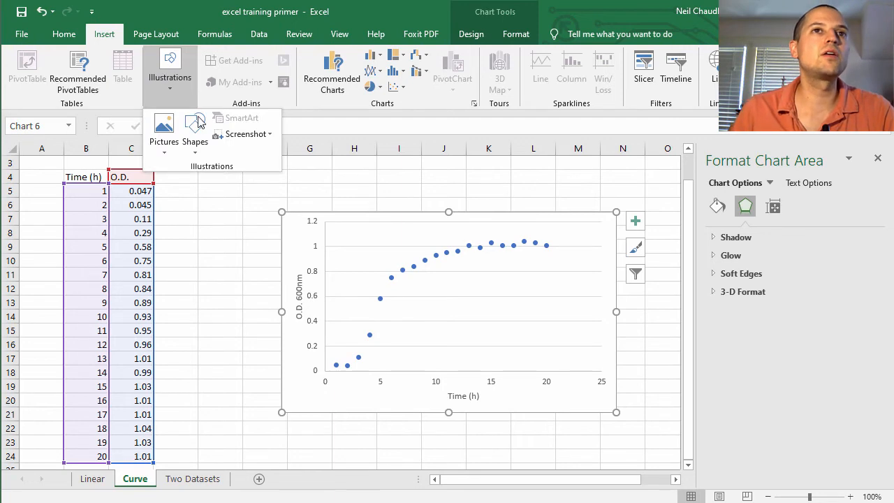
{"action": "left_click", "coordinate": [196, 153]}
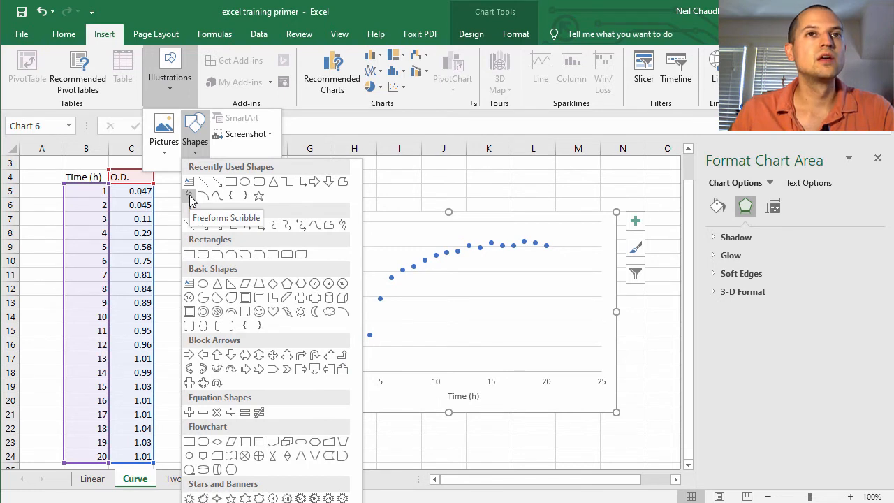
{"action": "left_click", "coordinate": [189, 198]}
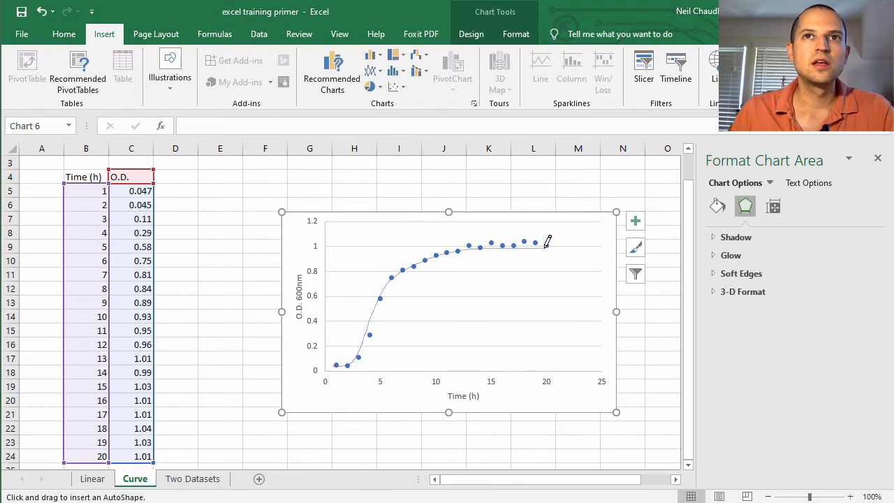
{"action": "left_click_drag", "start_coordinate": [545, 245], "coordinate": [545, 245]}
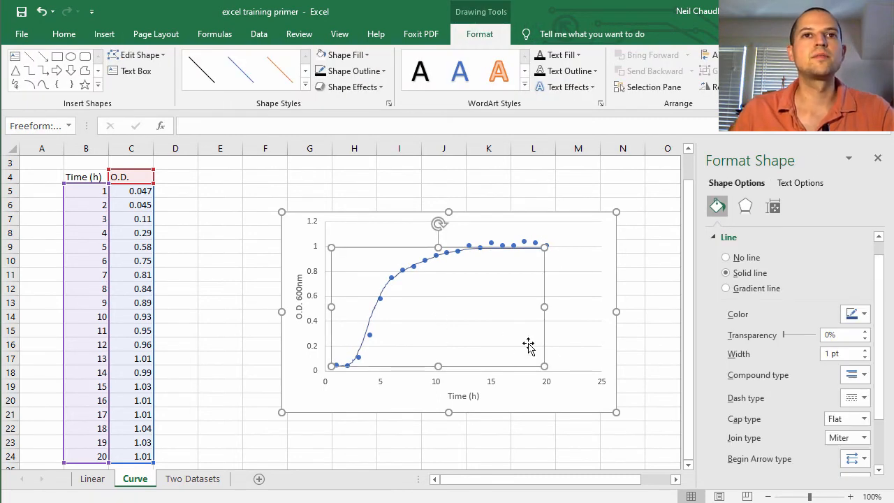
{"action": "left_click", "coordinate": [865, 351]}
{"action": "left_click", "coordinate": [865, 350]}
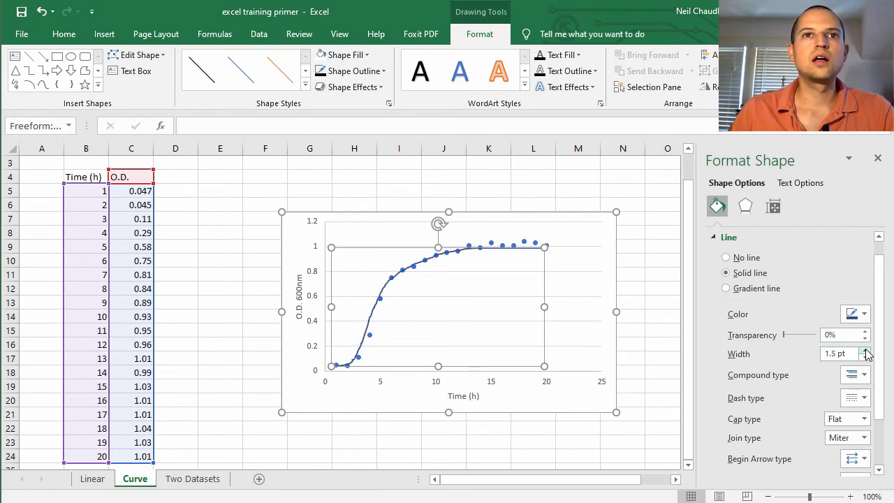
Try a light blue line color on the freehand O.D. curve, and settle on light orange
{"action": "left_click", "coordinate": [864, 315]}
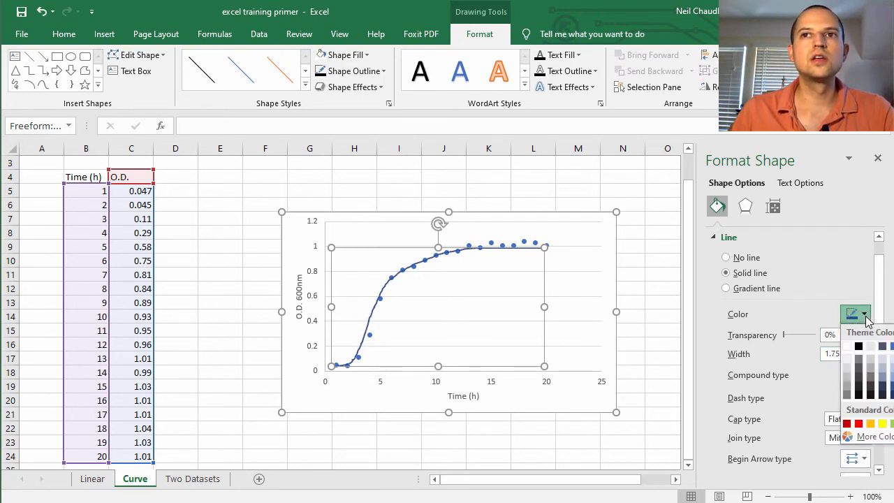
{"action": "left_click", "coordinate": [892, 371]}
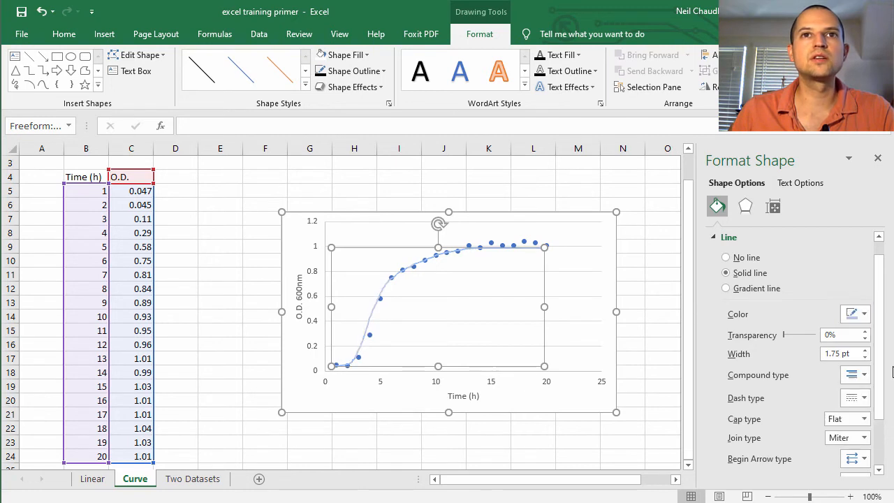
{"action": "left_click", "coordinate": [864, 314]}
{"action": "left_click", "coordinate": [891, 367]}
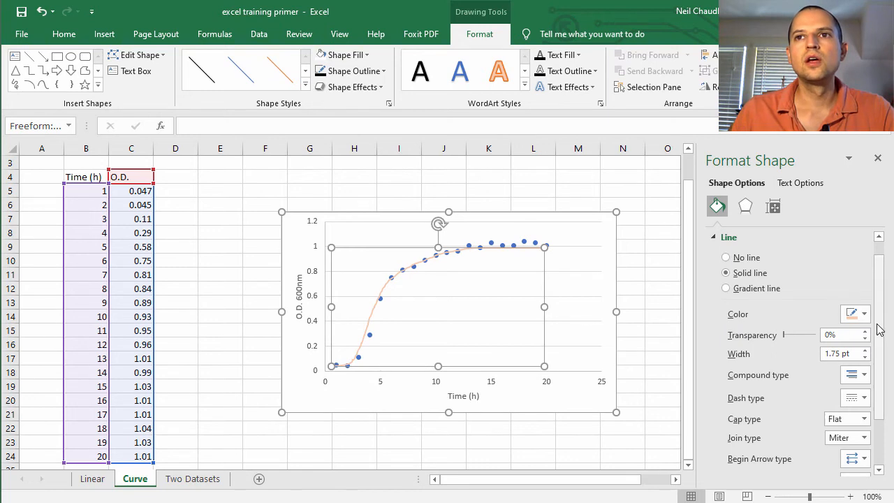
{"action": "left_click_drag", "start_coordinate": [878, 329], "coordinate": [881, 296]}
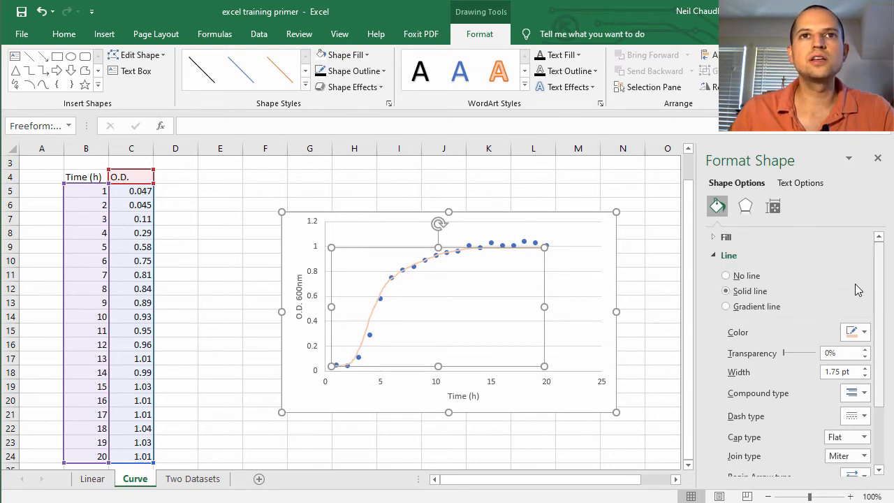
{"action": "left_click", "coordinate": [642, 241]}
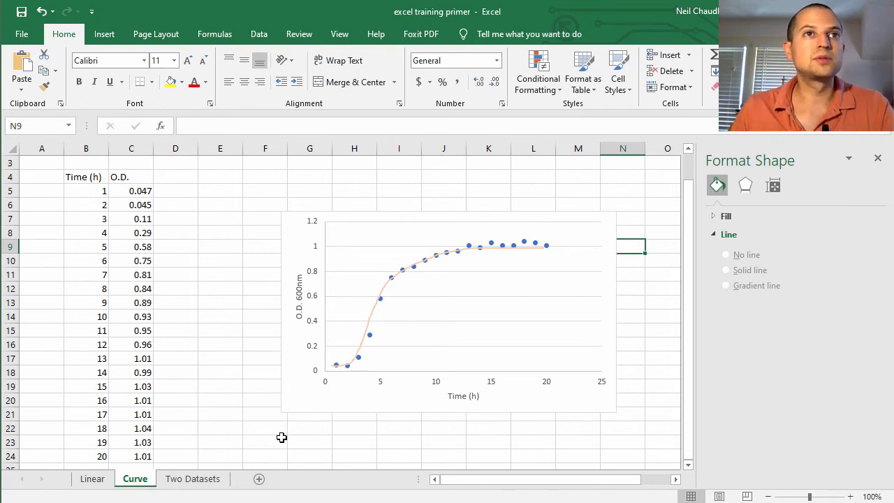
Insert a scatter chart of the time and both O.D. columns on the Two Datasets sheet and move it clear of the data
{"action": "left_click", "coordinate": [193, 479]}
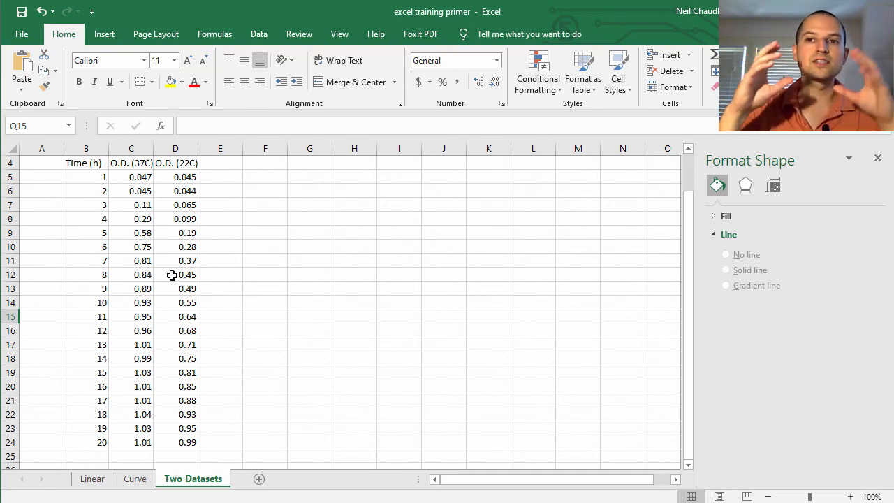
{"action": "left_click_drag", "start_coordinate": [82, 163], "coordinate": [194, 444]}
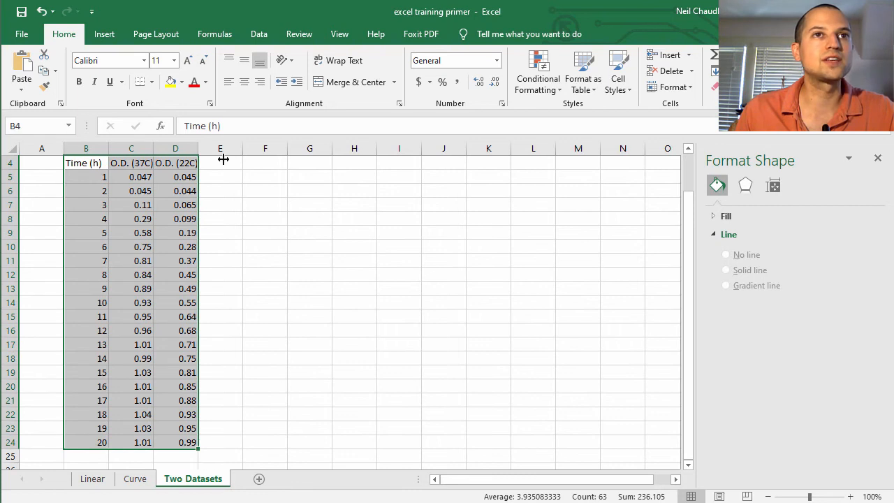
{"action": "left_click", "coordinate": [105, 35]}
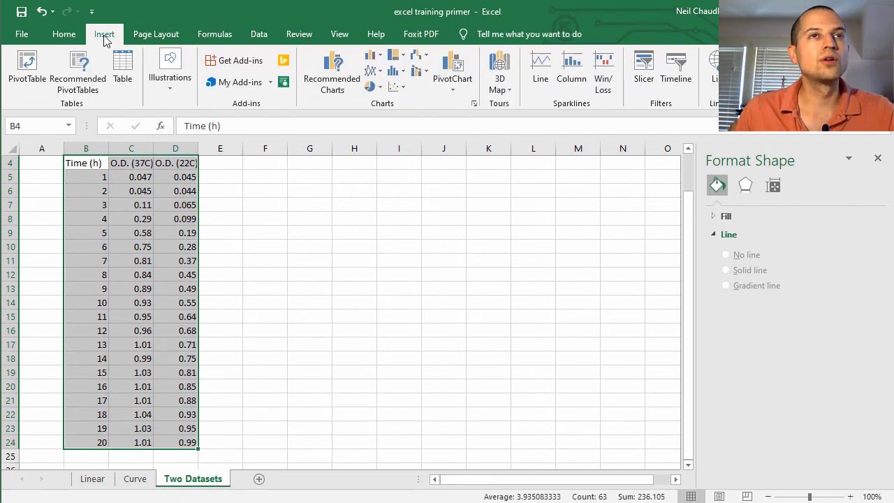
{"action": "left_click", "coordinate": [403, 86]}
{"action": "left_click", "coordinate": [406, 131]}
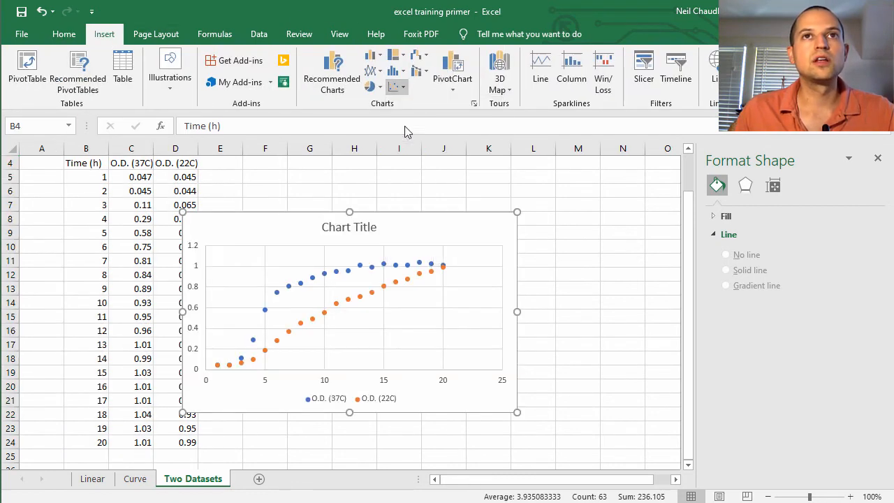
{"action": "left_click_drag", "start_coordinate": [455, 222], "coordinate": [525, 222]}
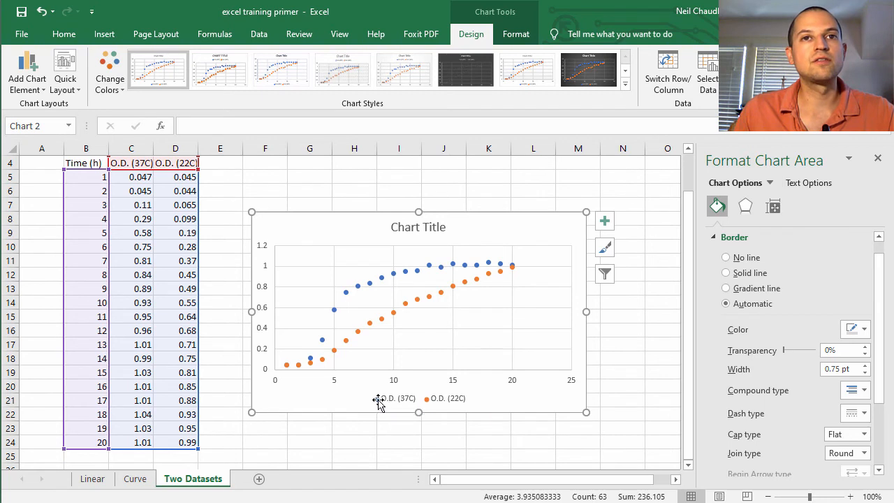
Apply the quick layout with axis titles and a side legend, and title the axes "Time (h)" and "O.D. 600nm"
{"action": "left_click", "coordinate": [76, 89]}
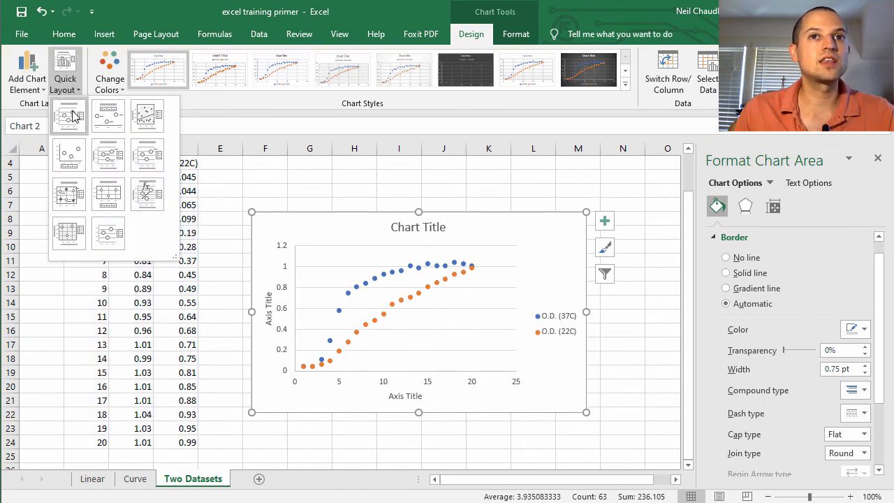
{"action": "left_click", "coordinate": [72, 116]}
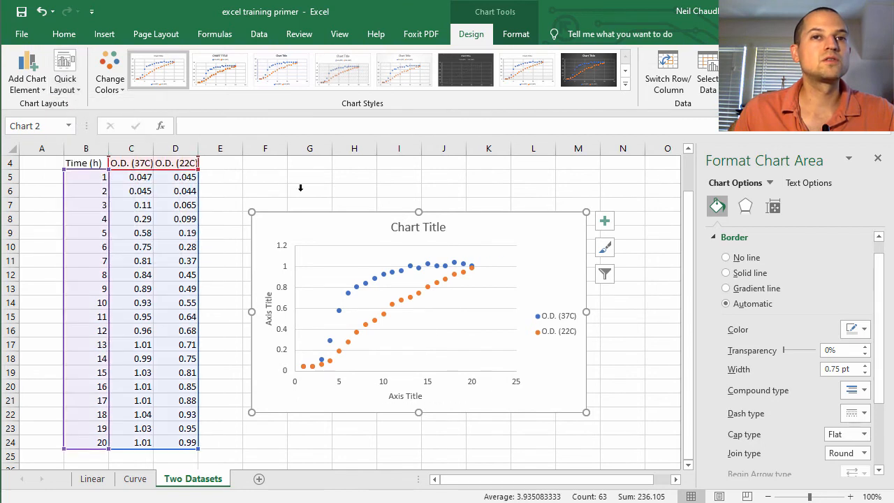
{"action": "left_click", "coordinate": [409, 393]}
{"action": "left_click_drag", "start_coordinate": [422, 395], "coordinate": [383, 395]}
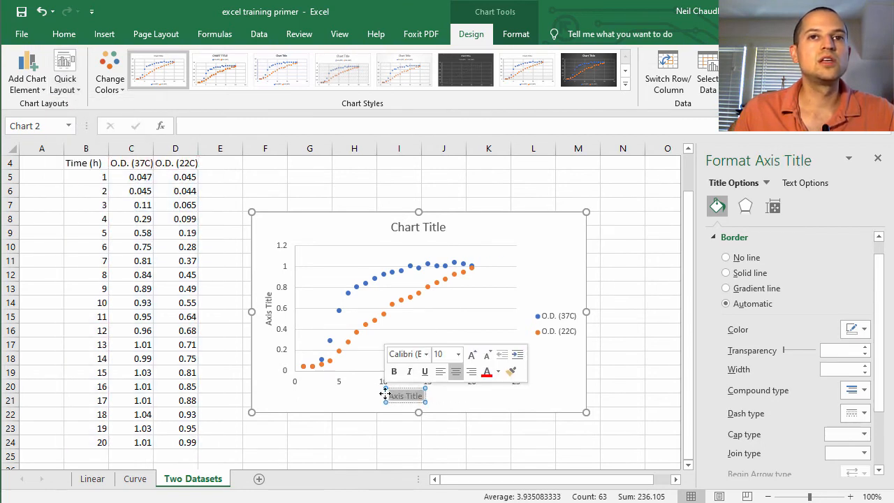
{"action": "type", "text": "Time (h)"}
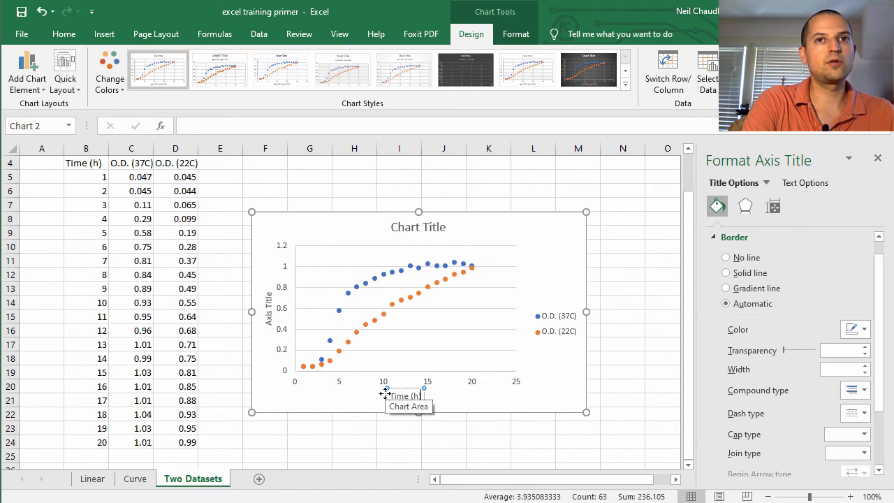
{"action": "left_click", "coordinate": [270, 311]}
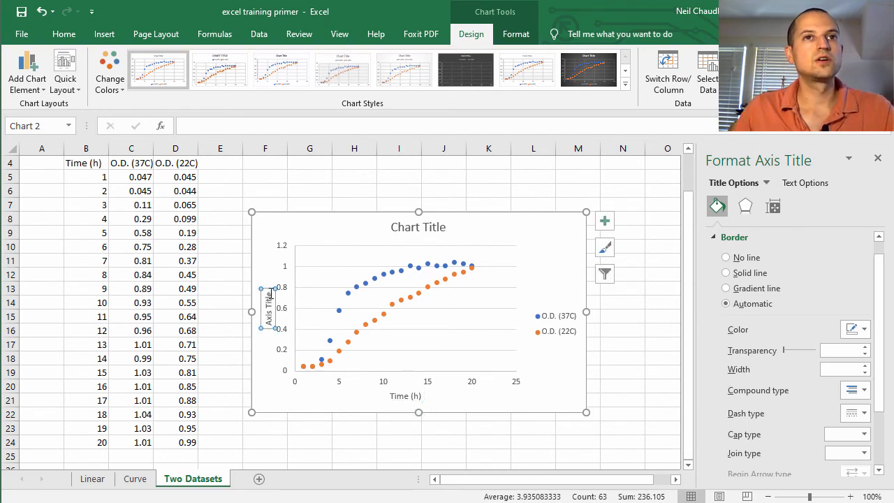
{"action": "left_click_drag", "start_coordinate": [269, 291], "coordinate": [257, 322]}
{"action": "type", "text": "O.D"}
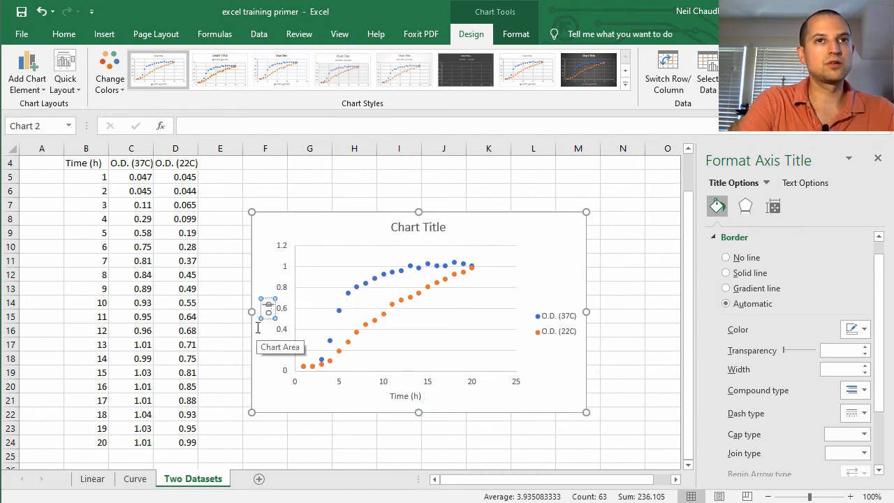
{"action": "type", "text": ". 600nm"}
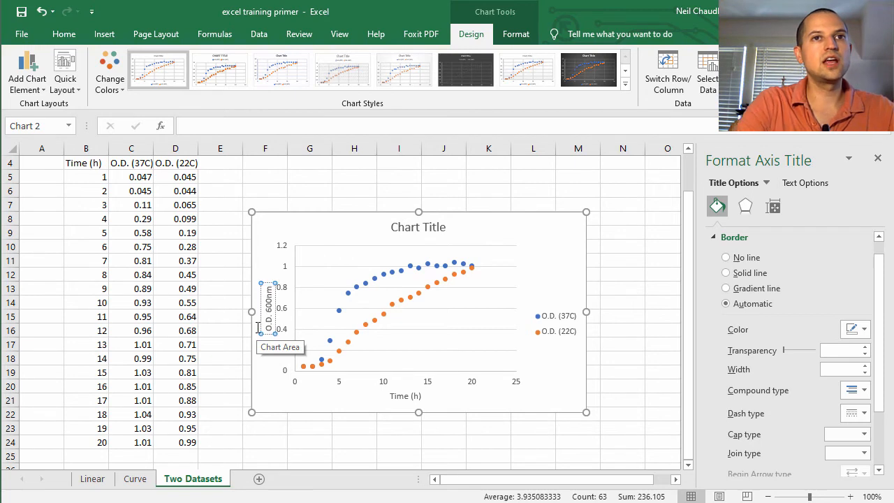
{"action": "left_click", "coordinate": [513, 361]}
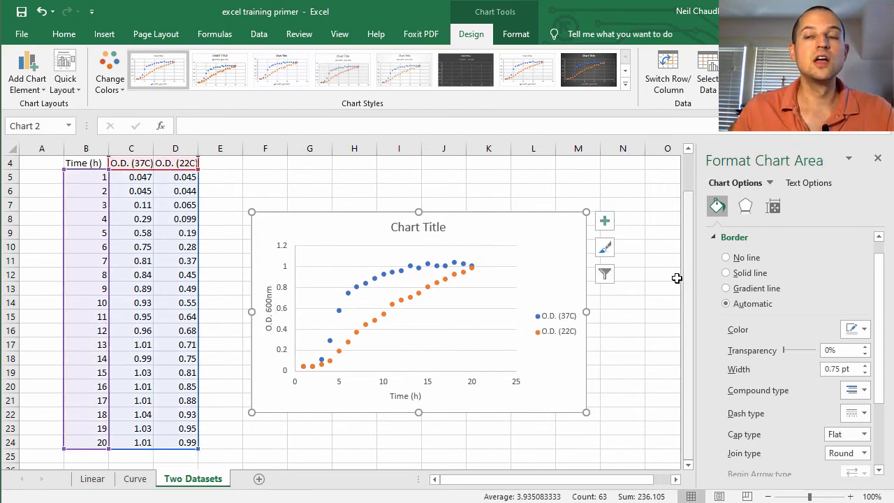
{"action": "left_click", "coordinate": [402, 303]}
{"action": "right_click", "coordinate": [403, 302]}
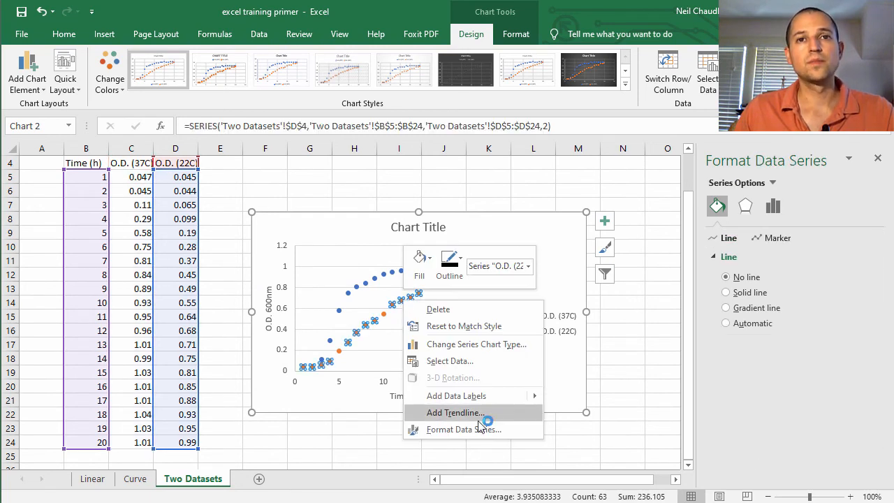
{"action": "key", "text": "Escape"}
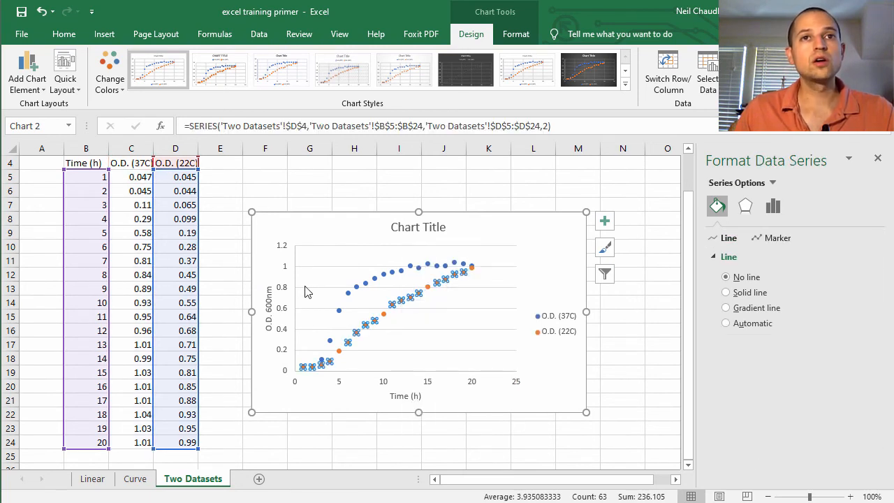
Draw a freeform scribble curve through the O.D. (37C) points and set its line width to 2 pt
{"action": "left_click", "coordinate": [112, 35]}
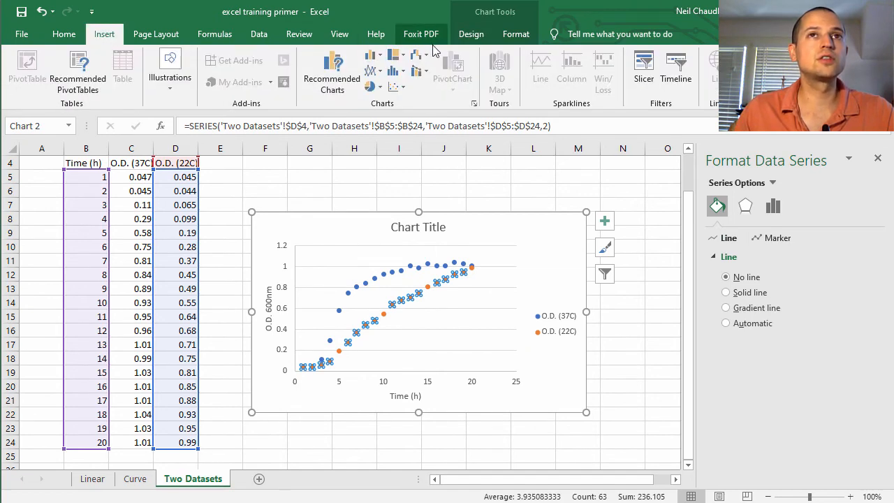
{"action": "left_click", "coordinate": [169, 75]}
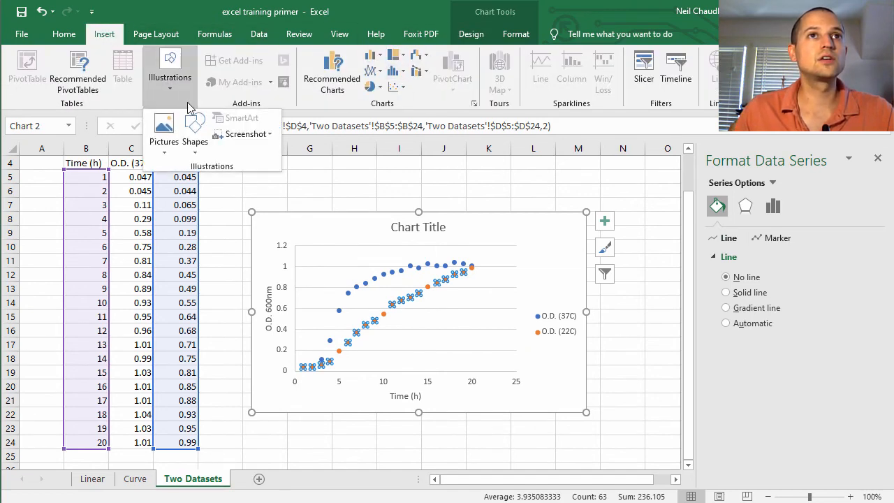
{"action": "left_click", "coordinate": [194, 147]}
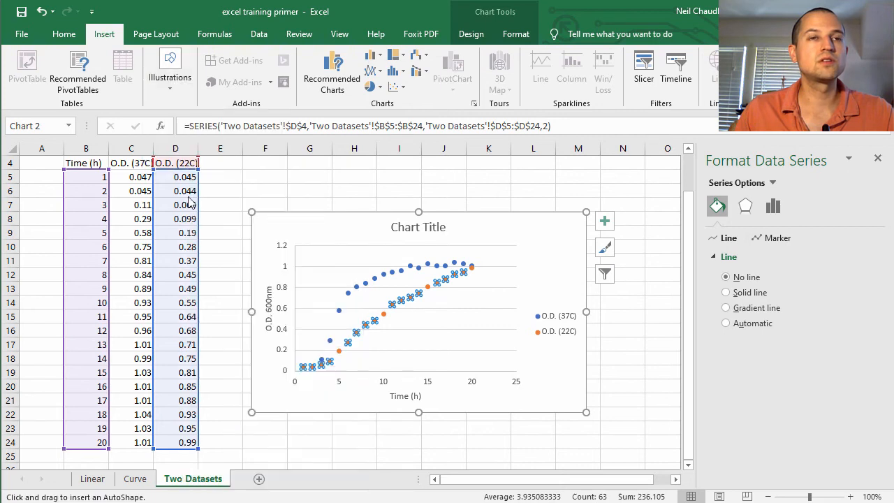
{"action": "left_click", "coordinate": [192, 199]}
{"action": "mouse_move", "coordinate": [301, 361]}
{"action": "left_mouse_down"}
{"action": "mouse_move", "coordinate": [326, 344]}
{"action": "mouse_move", "coordinate": [354, 284]}
{"action": "mouse_move", "coordinate": [430, 260]}
{"action": "mouse_move", "coordinate": [487, 264]}
{"action": "left_mouse_up"}
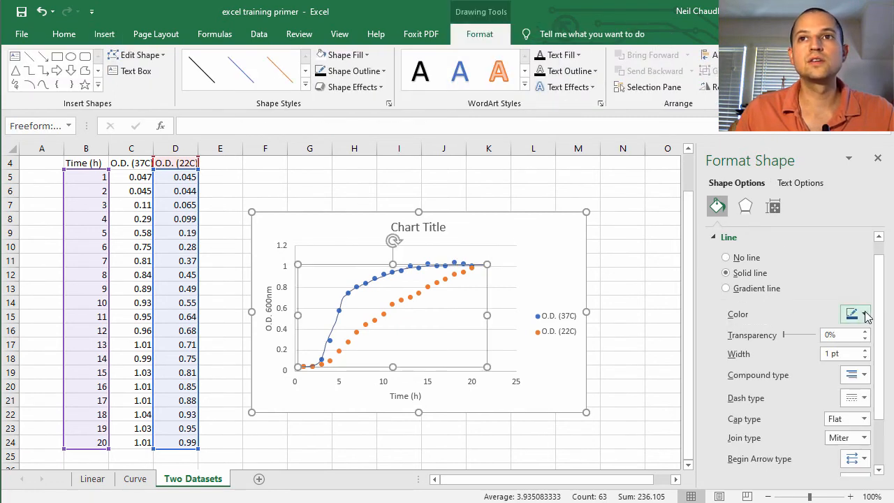
{"action": "left_click", "coordinate": [865, 352]}
{"action": "left_click", "coordinate": [866, 352]}
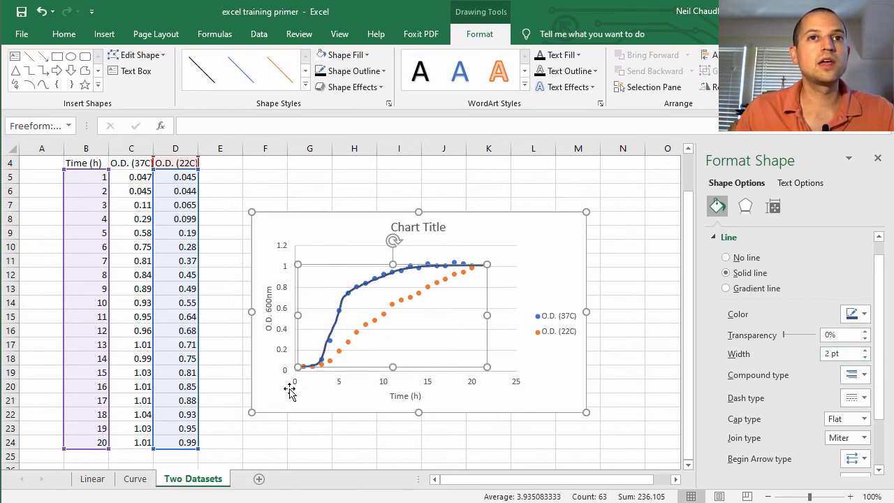
Draw a freeform scribble curve along the O.D. (22C) points and make it orange with a 2 pt line width
{"action": "left_click", "coordinate": [15, 83]}
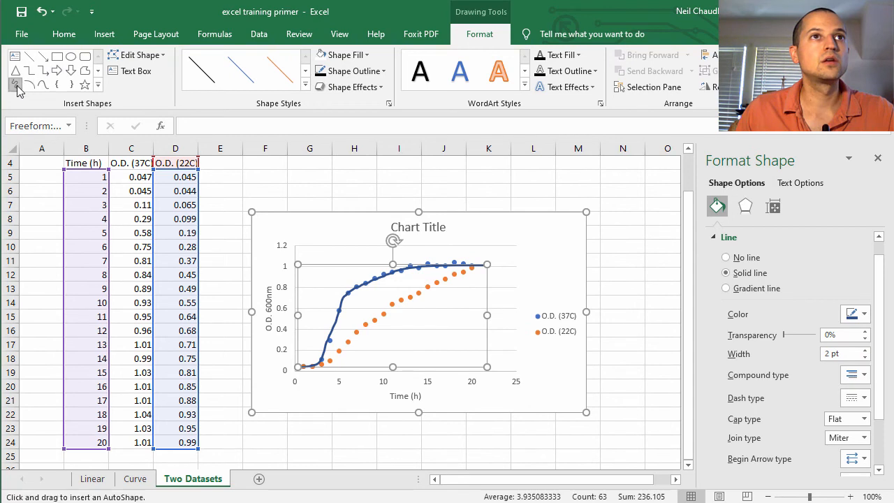
{"action": "mouse_move", "coordinate": [305, 365]}
{"action": "left_mouse_down"}
{"action": "mouse_move", "coordinate": [328, 366]}
{"action": "mouse_move", "coordinate": [377, 313]}
{"action": "mouse_move", "coordinate": [467, 274]}
{"action": "left_mouse_up"}
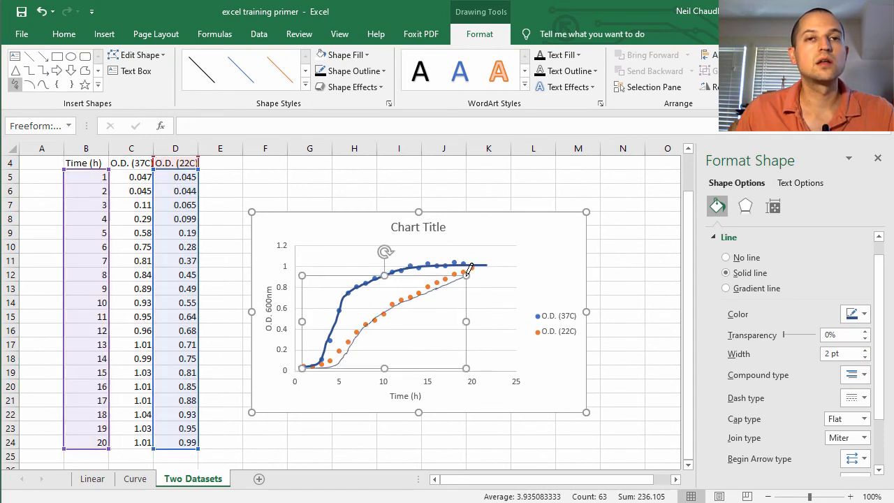
{"action": "left_click", "coordinate": [858, 314]}
{"action": "left_click", "coordinate": [893, 346]}
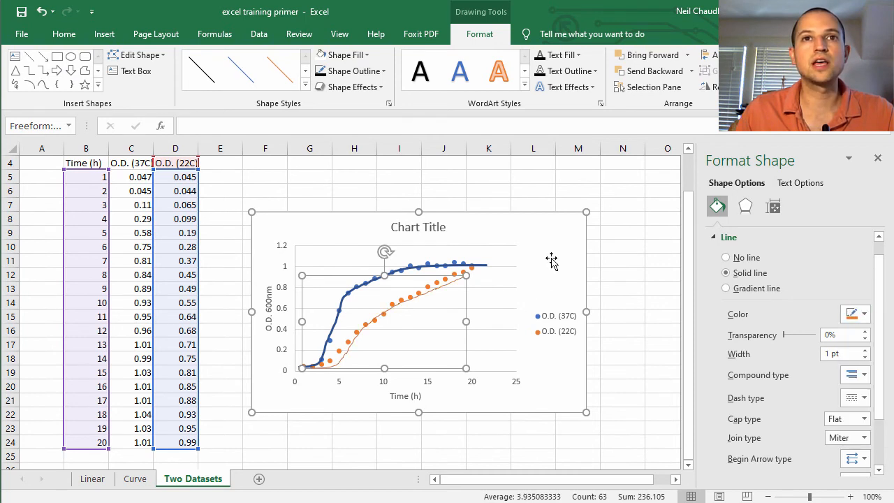
{"action": "left_click", "coordinate": [864, 351]}
{"action": "left_click", "coordinate": [865, 351]}
{"action": "left_click", "coordinate": [864, 350]}
{"action": "left_click", "coordinate": [864, 351]}
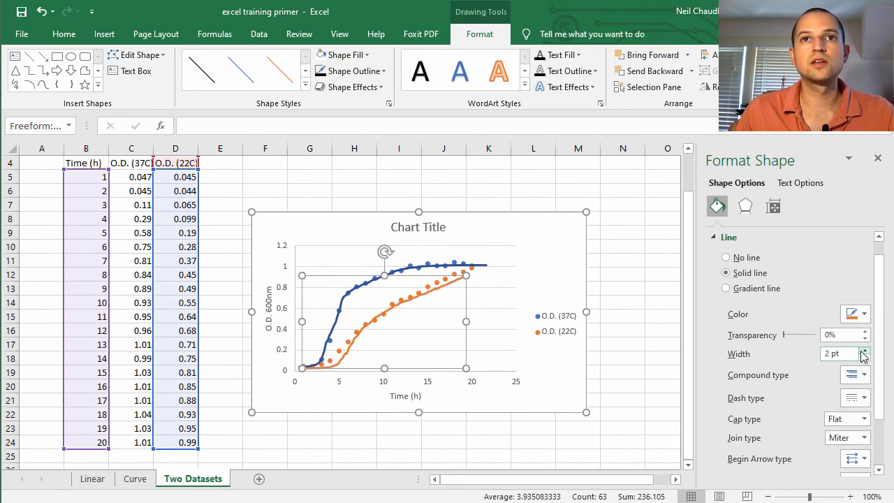
{"action": "left_click", "coordinate": [651, 249]}
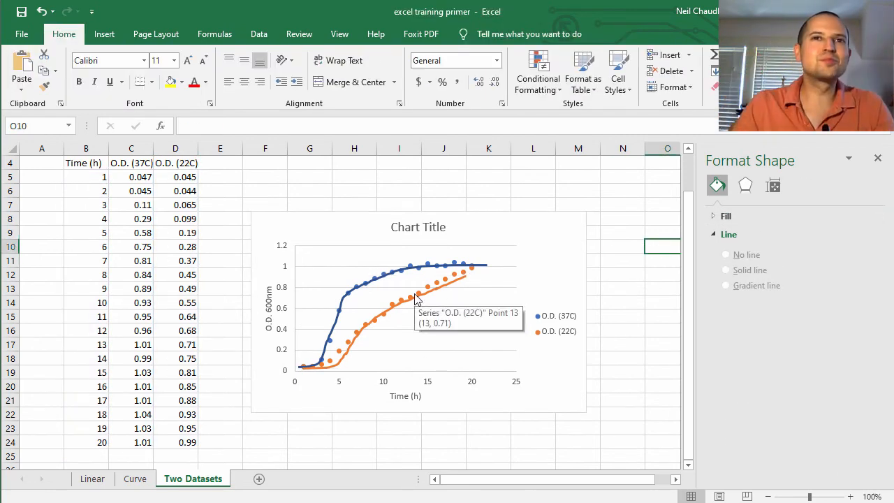
Delete the orange scribble curve along the O.D. (22C) points
{"action": "left_click", "coordinate": [116, 39]}
{"action": "left_click", "coordinate": [387, 312]}
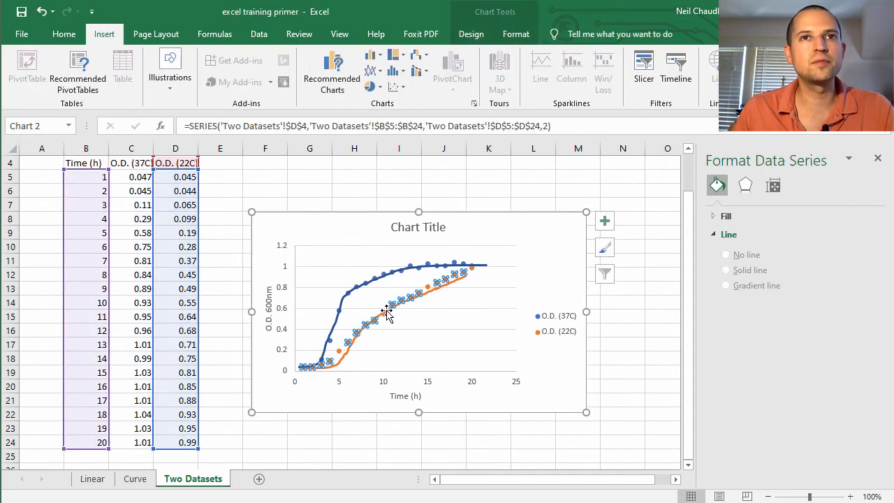
{"action": "left_click", "coordinate": [396, 310]}
{"action": "key", "text": "Delete"}
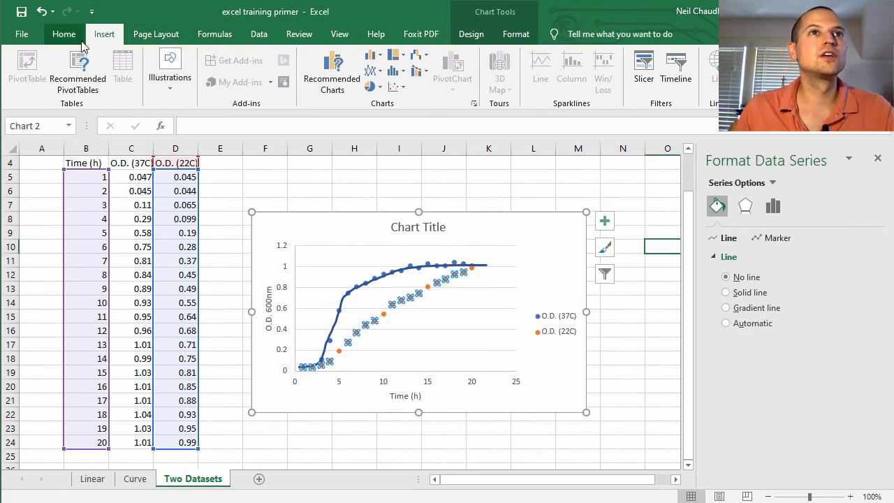
Draw a smooth Curve shape along the O.D. (22C) points, from the first time point to the 20 h point
{"action": "left_click", "coordinate": [173, 82]}
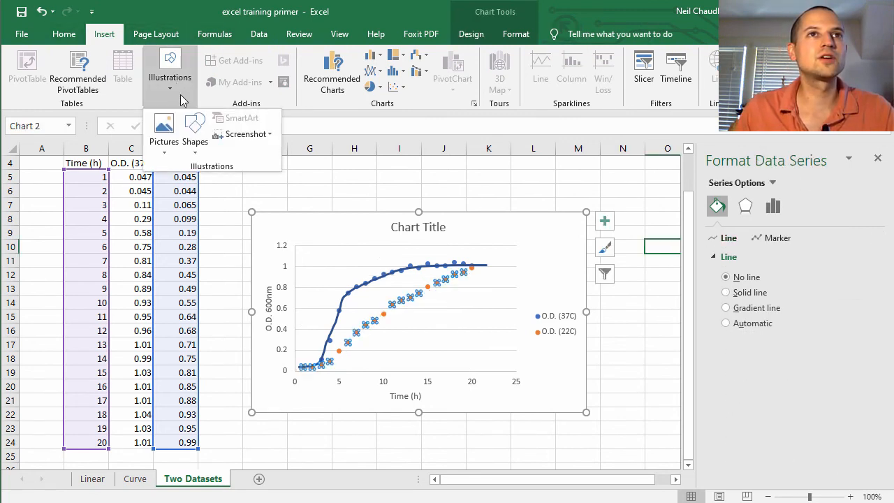
{"action": "left_click", "coordinate": [198, 136]}
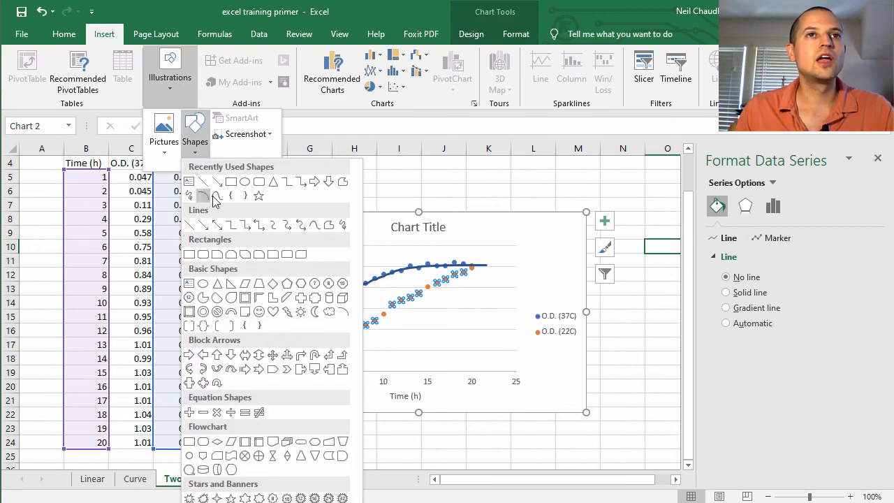
{"action": "left_click", "coordinate": [218, 197]}
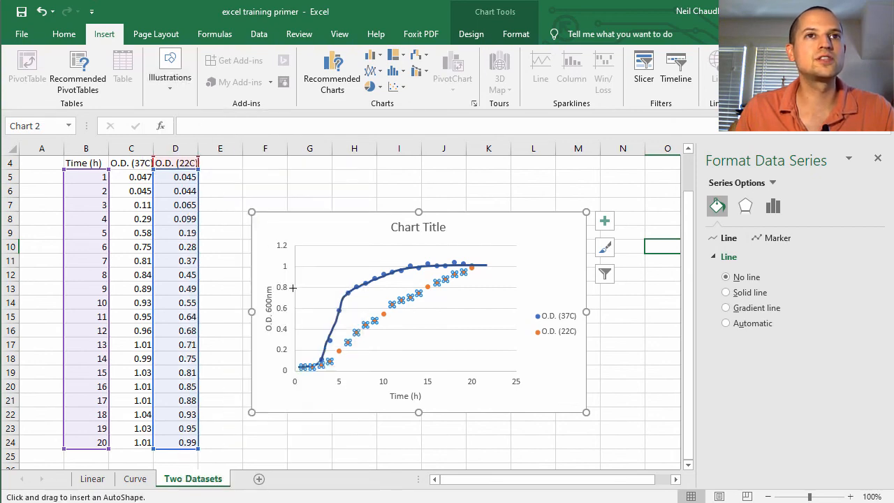
{"action": "left_click", "coordinate": [301, 366]}
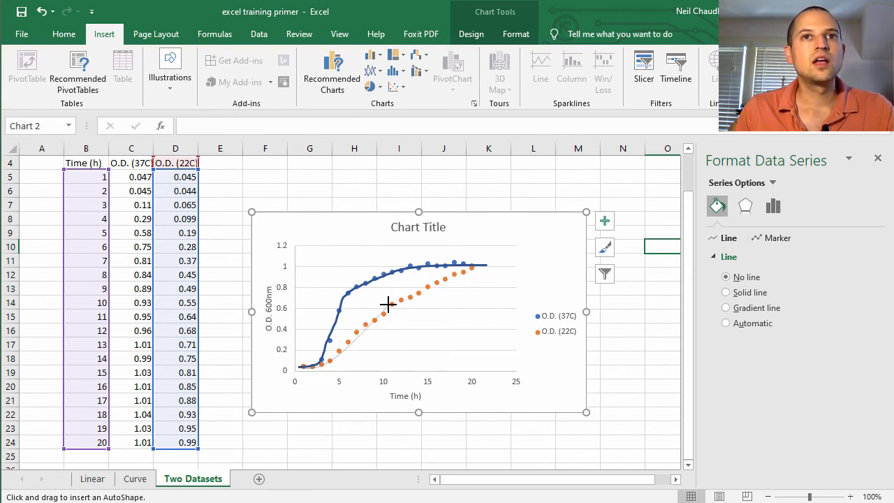
{"action": "left_click", "coordinate": [386, 305]}
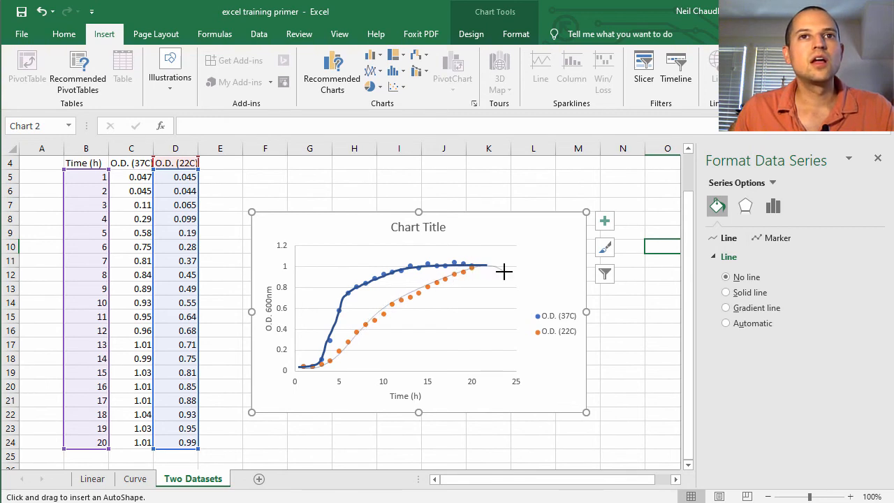
{"action": "key", "text": "Escape"}
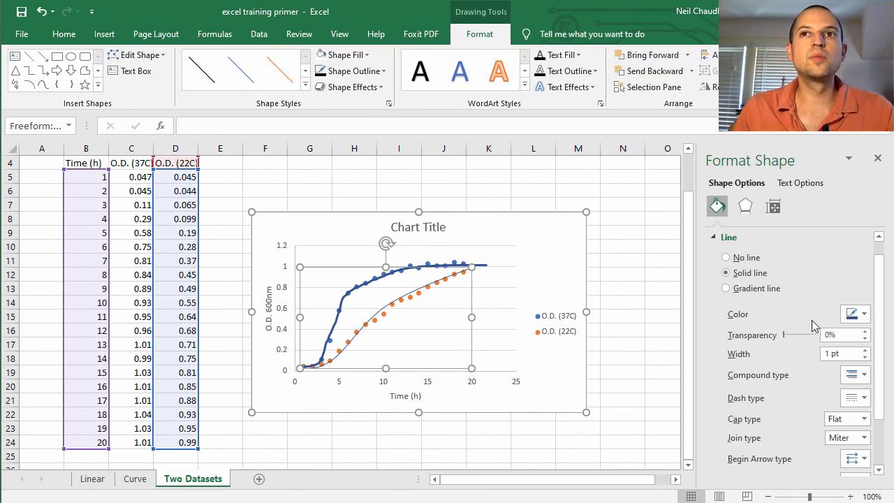
Set the O.D. (22C) curve's line width to 2 pt, make it orange and deselect the chart
{"action": "left_click", "coordinate": [865, 350]}
{"action": "left_click", "coordinate": [866, 351]}
{"action": "left_click", "coordinate": [856, 315]}
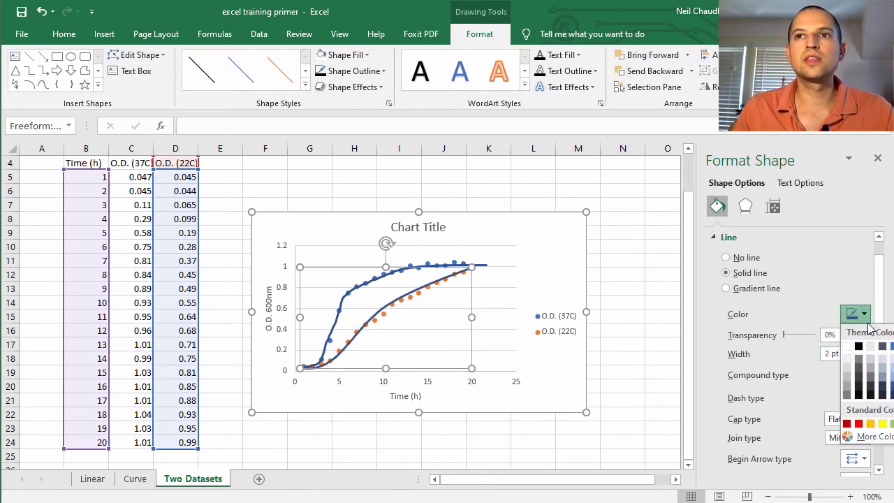
{"action": "left_click", "coordinate": [893, 346]}
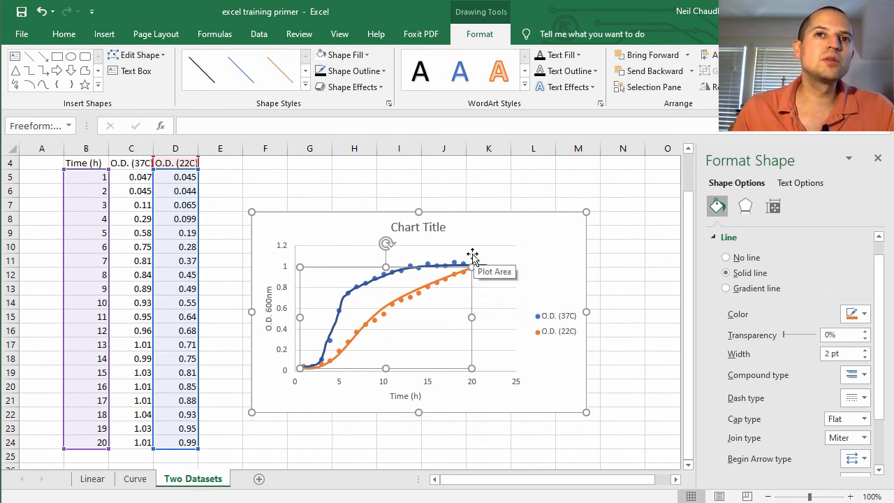
{"action": "left_click", "coordinate": [621, 251]}
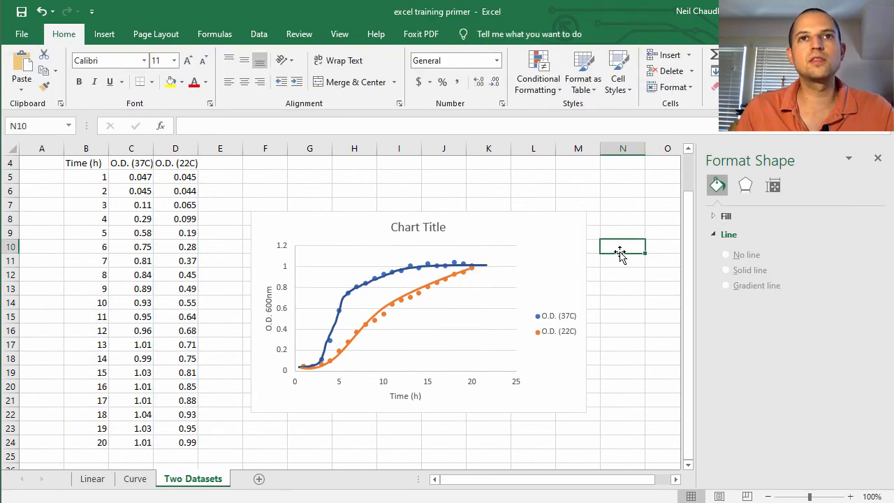